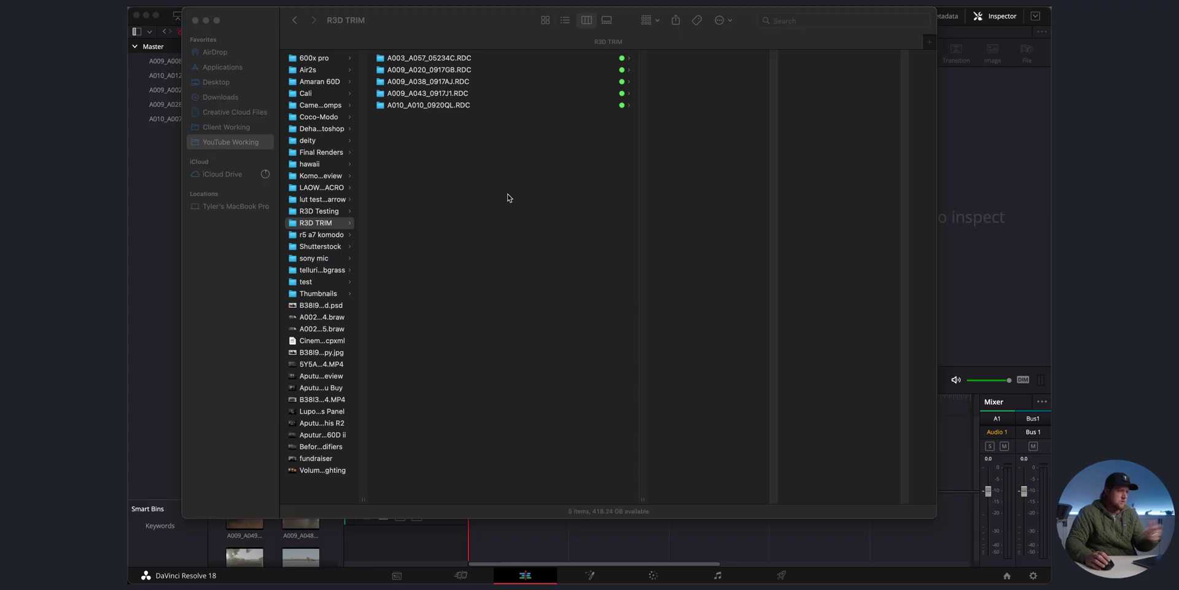
Drag all five .RDC clip folders (70.62 GB) from R3D TRIM onto Resolve's Timeline 1.
left_click(439, 145)
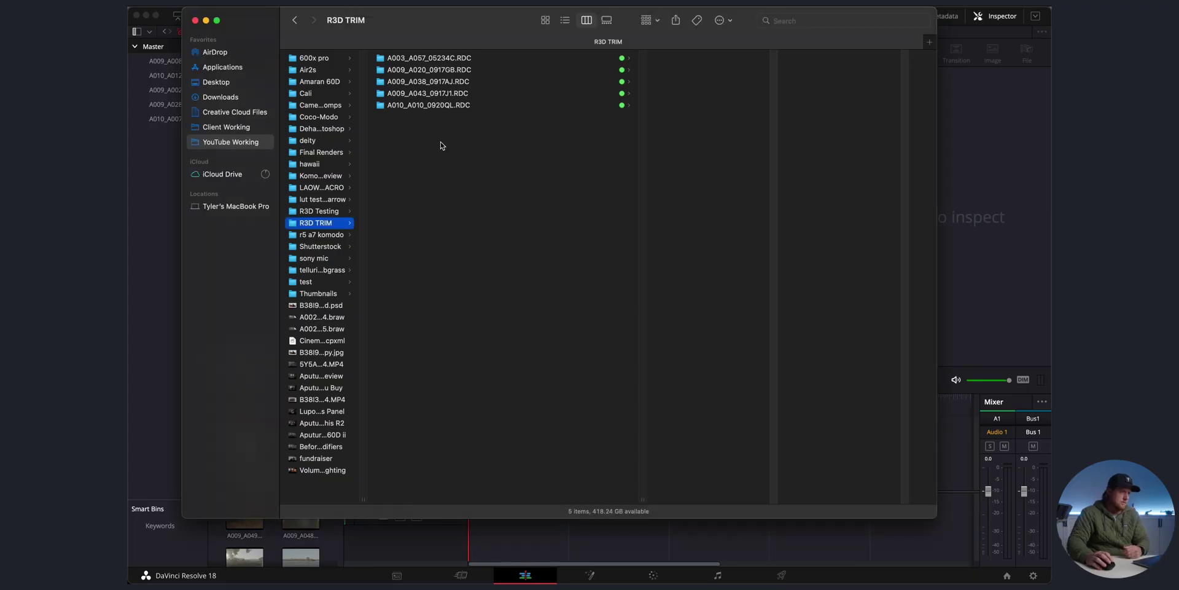
key("super+a")
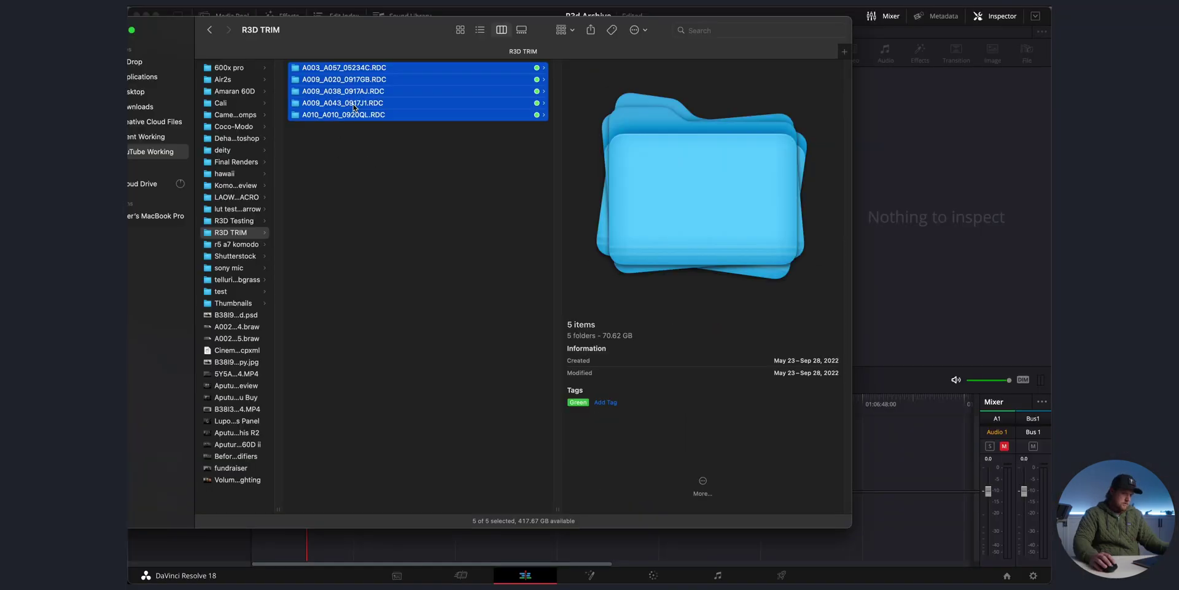
left_click_drag(369, 91, 882, 472)
left_click(870, 449)
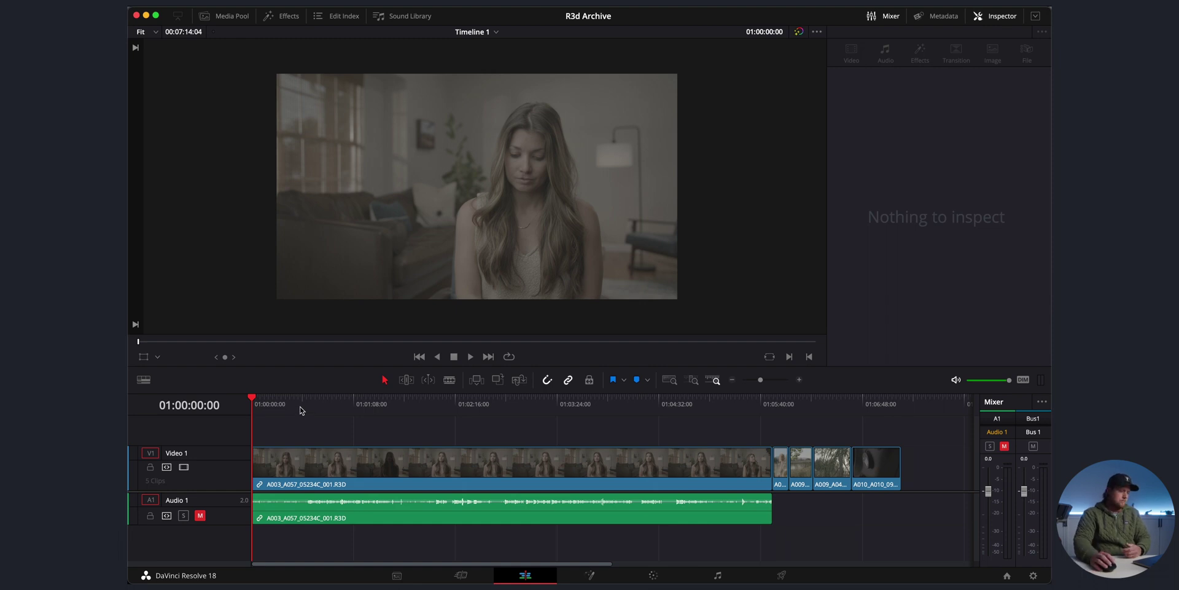
Ripple-trim the A003 interview's start, then split out and remove two unwanted sections without gaps.
left_click_drag(301, 410, 304, 407)
left_click(308, 525)
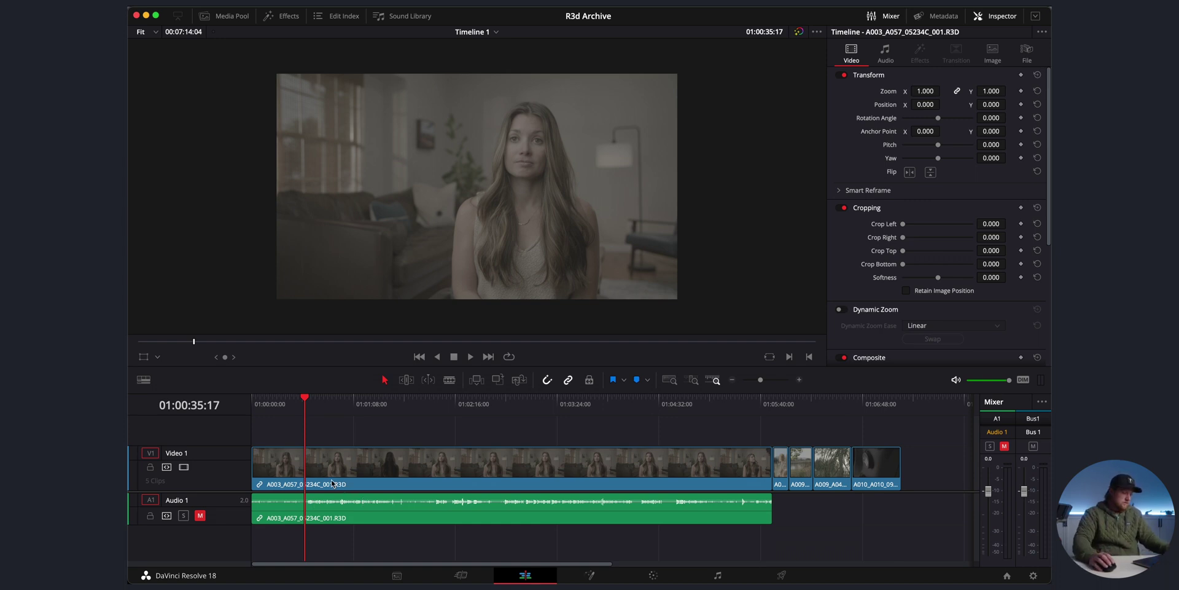
key("super+shift+bracketleft")
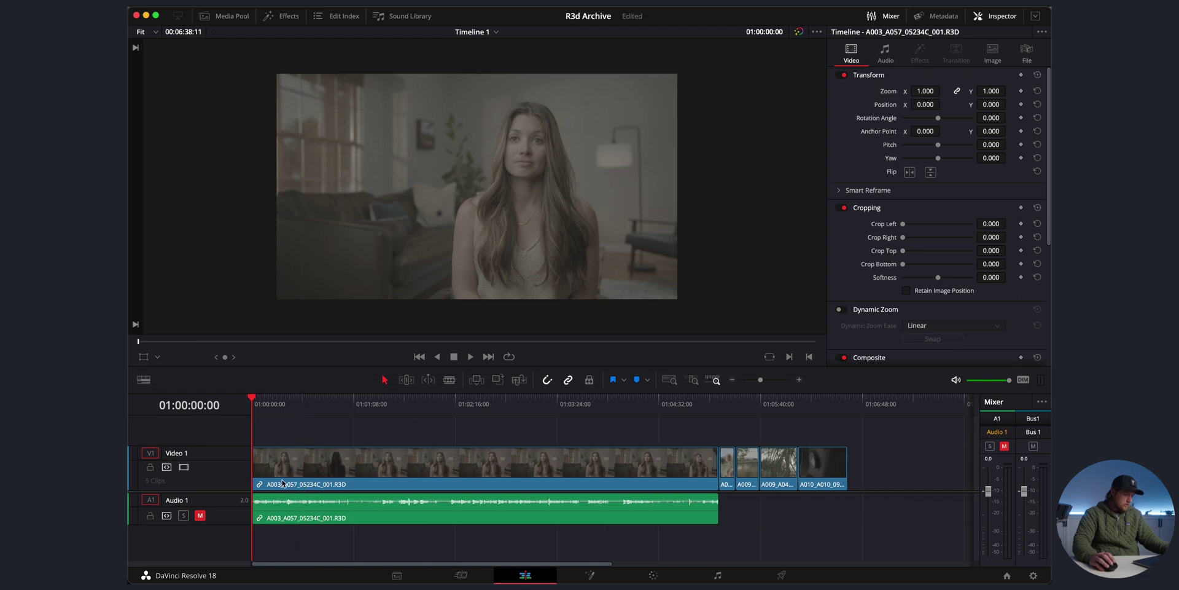
left_click_drag(256, 400, 450, 407)
key("super+b")
key("super+shift+bracketleft")
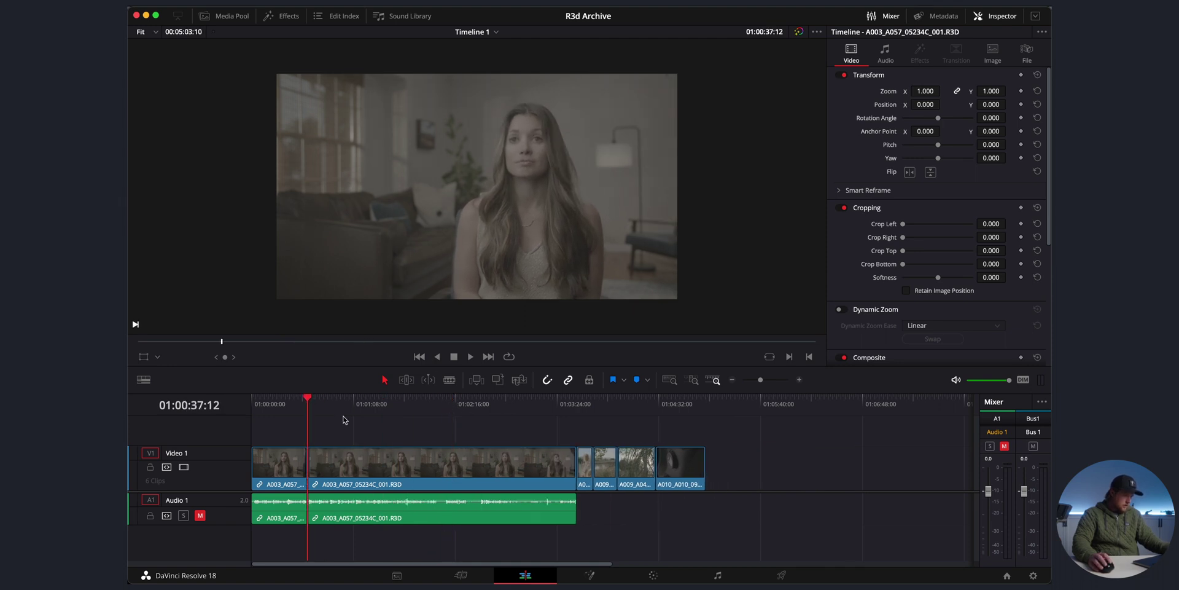
left_click_drag(332, 403, 234, 470)
key("super+b")
key("super+shift+bracketleft")
key("super+shift+bracketleft")
key("super+shift+bracketright")
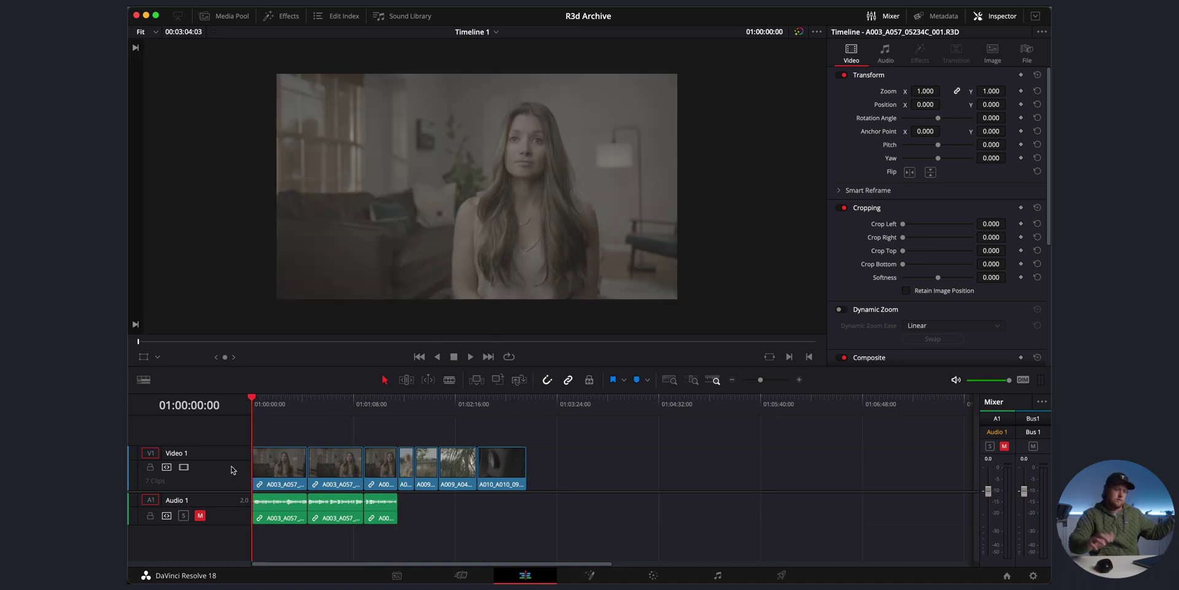
Trim the thistle clip's tail to the end of its usable shot.
left_click(399, 403)
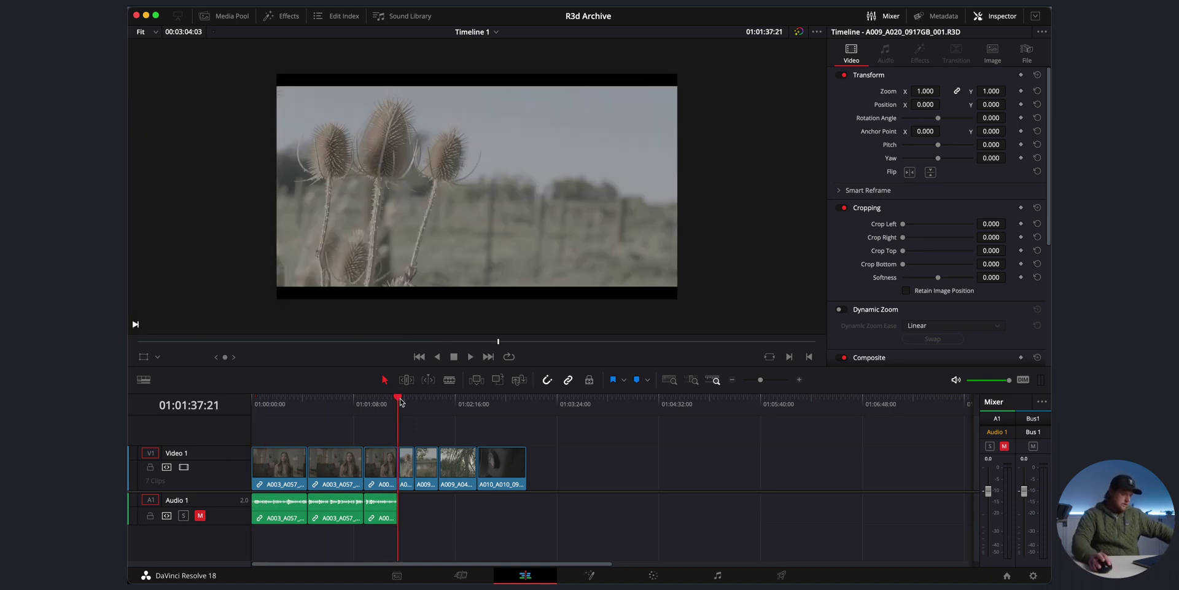
key("super+equal")
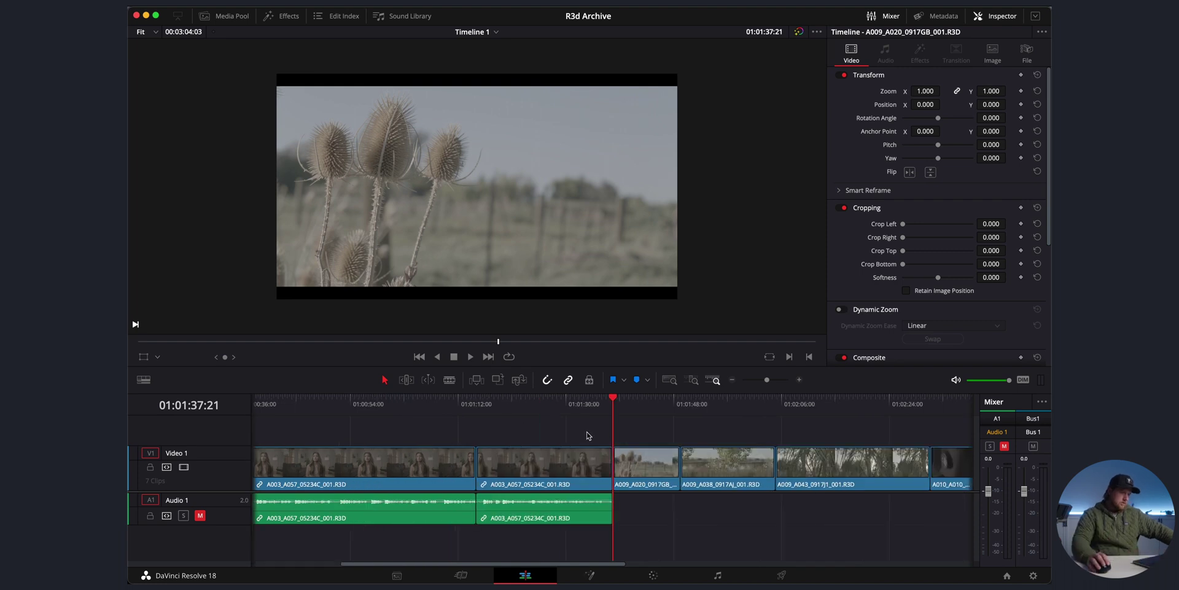
left_click_drag(630, 400, 745, 407)
key("super+shift+bracketright")
key("super+shift+bracketright")
key("super+shift+bracketright")
Trim the A009_A043 and A010 clips so Timeline 1 ends at 01:01:59:06.
key("Up")
key("super+shift+bracketleft")
key("super+b")
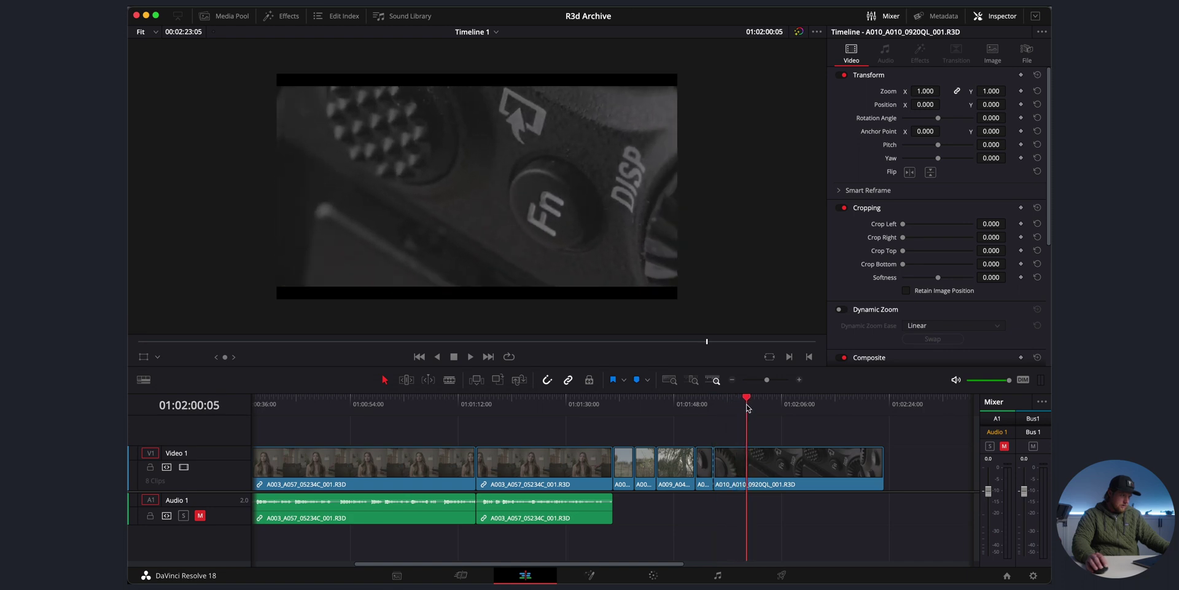
key("super+shift+bracketleft")
left_click_drag(724, 409, 742, 408)
key("super+shift+bracketright")
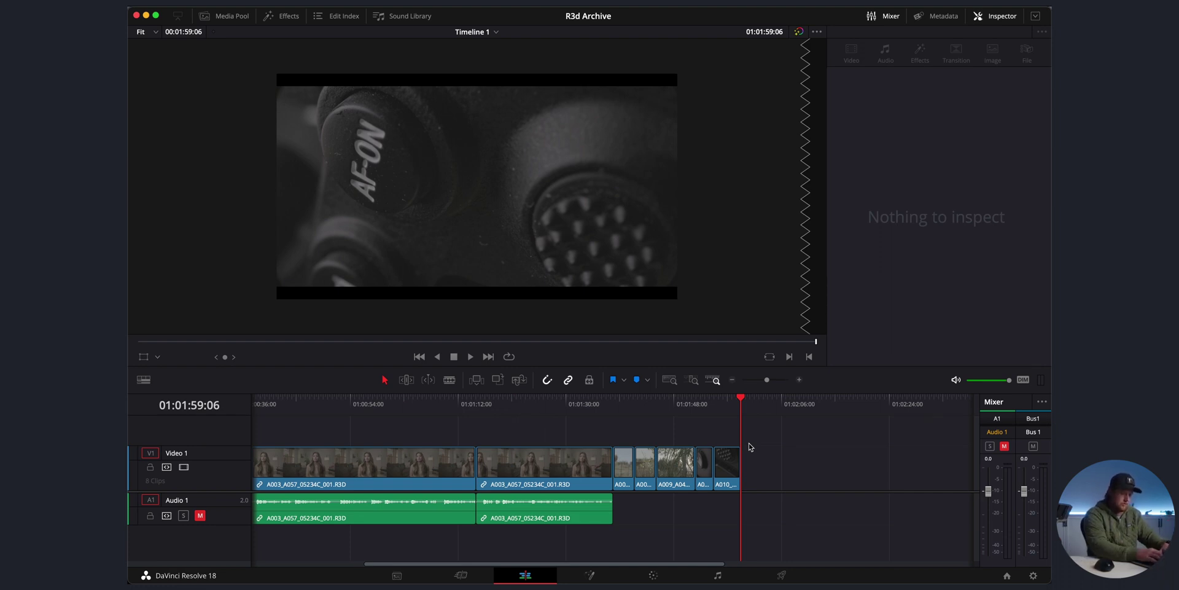
Export the timeline as FCP 7 XML 'r3d trim youtube tut' into the R3D TRIM folder.
key("super+shift+o")
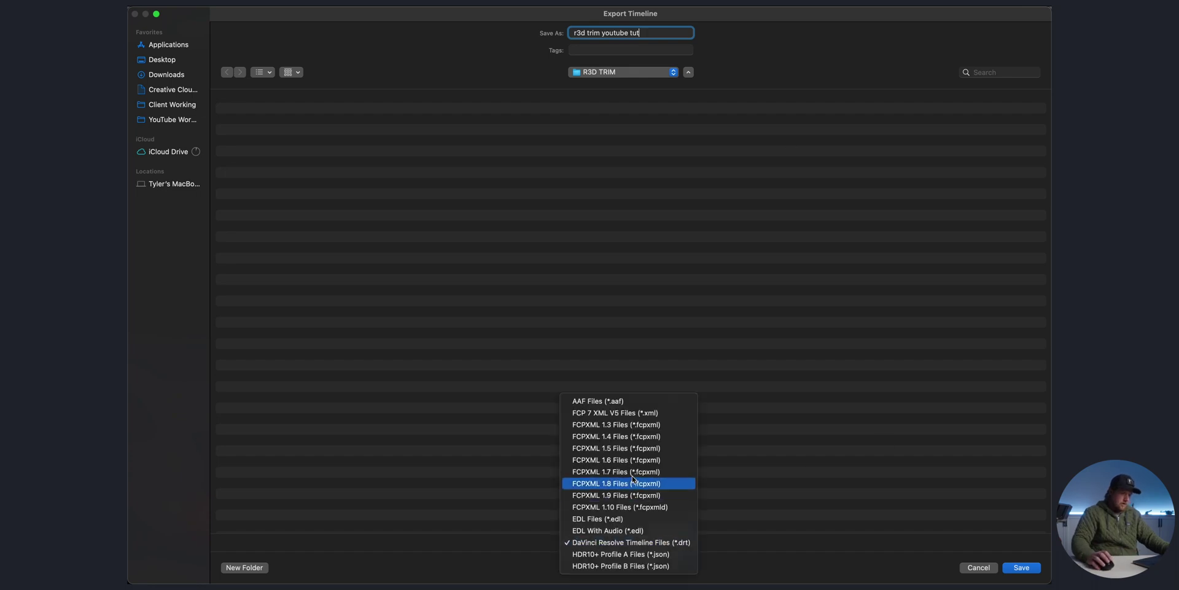
left_click(632, 413)
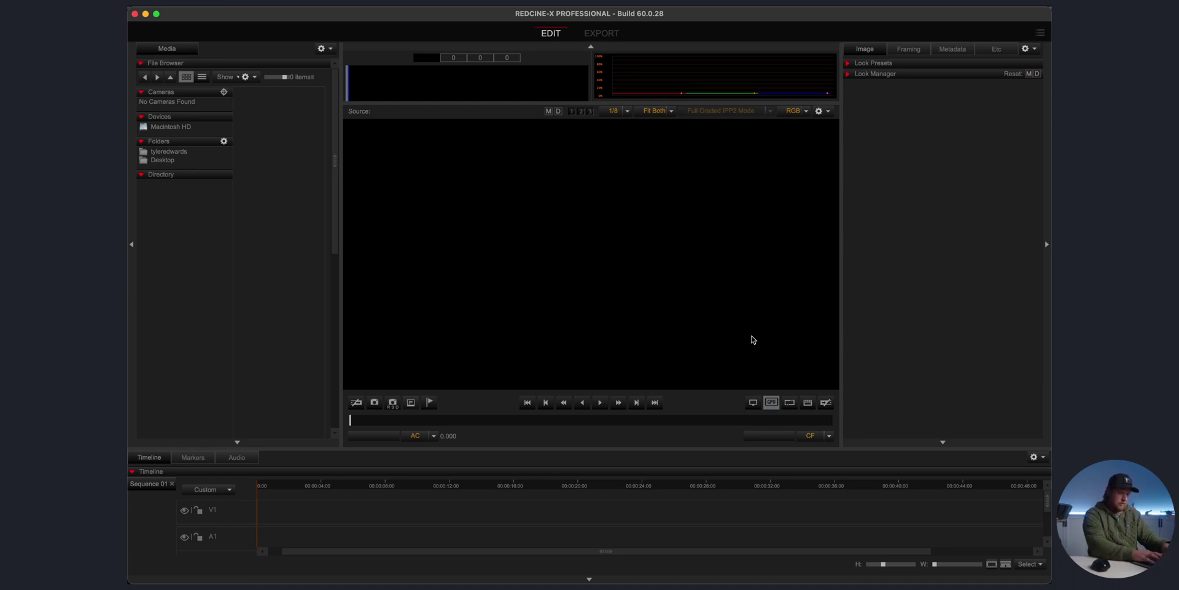
Import 'r3d trim youtube tut.xml' with R3D TRIM set as the original R3D directory.
key("super+i")
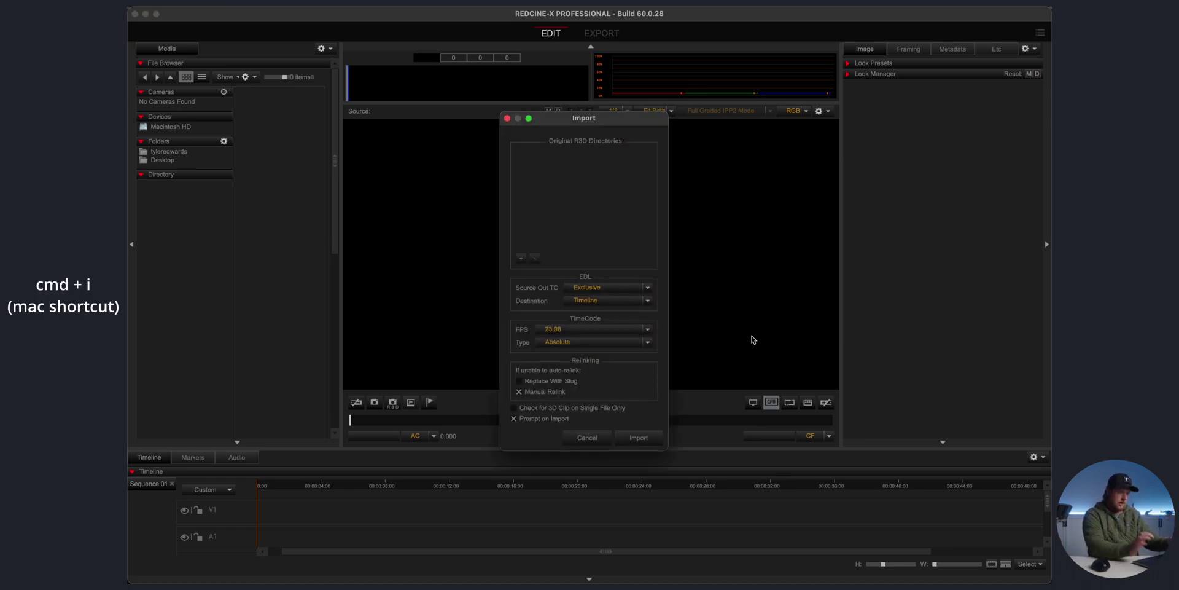
left_click(522, 260)
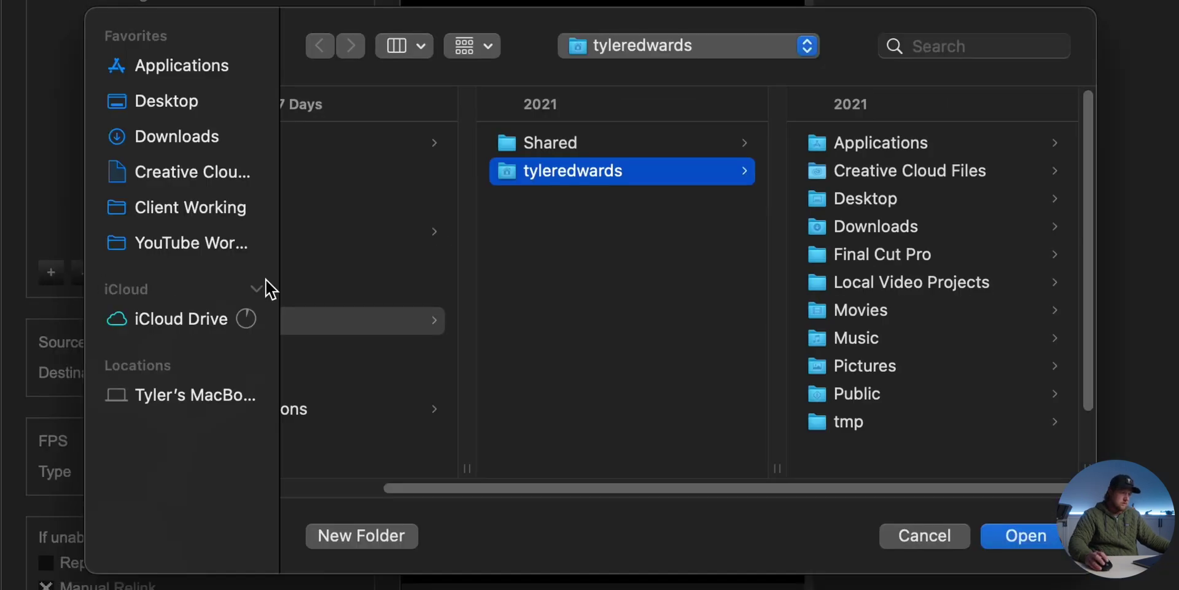
left_click(191, 245)
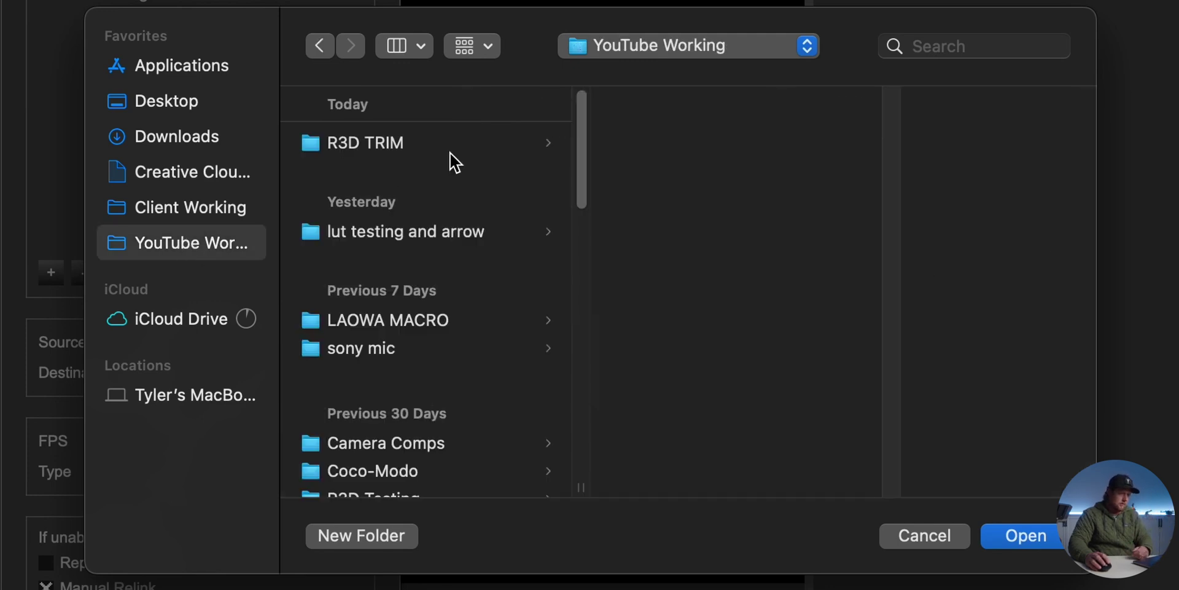
left_click(367, 148)
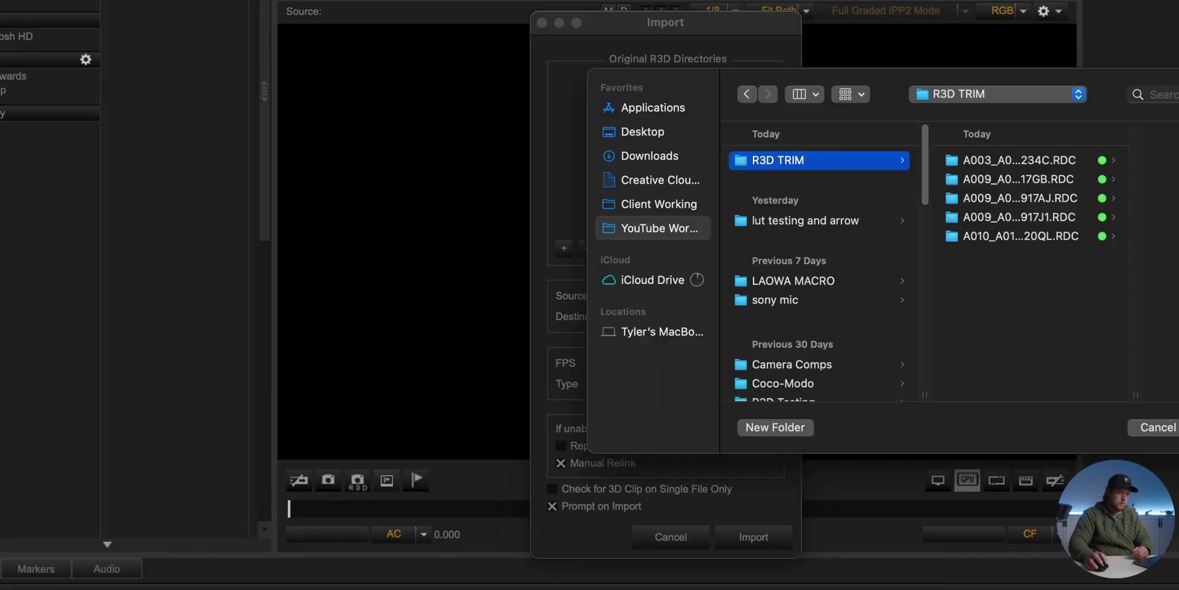
left_click(1021, 535)
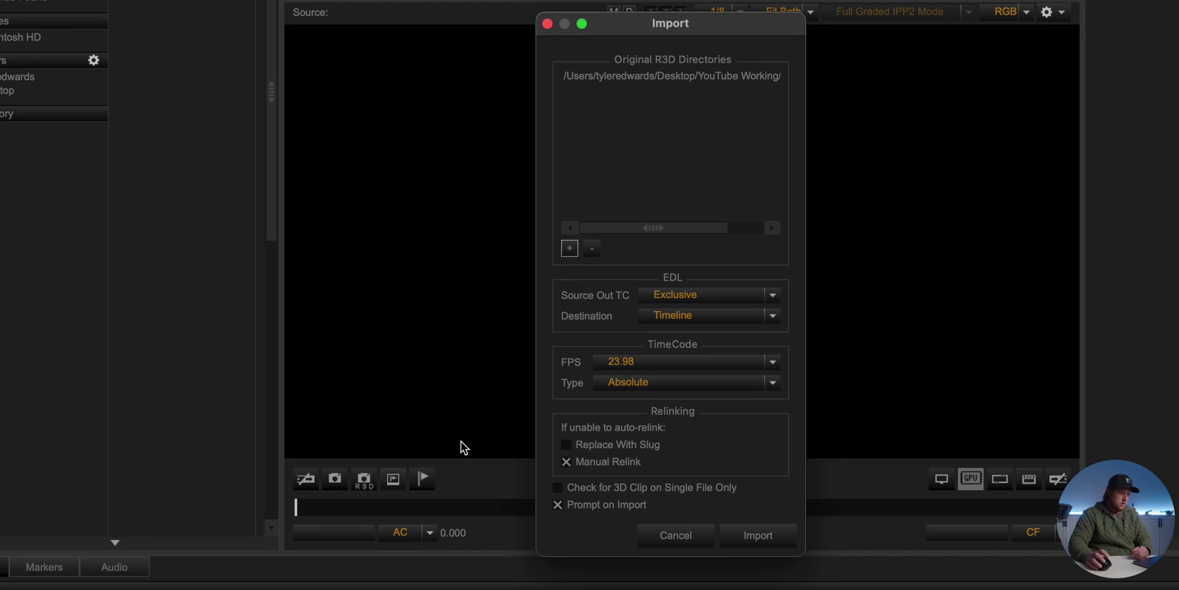
left_click(775, 538)
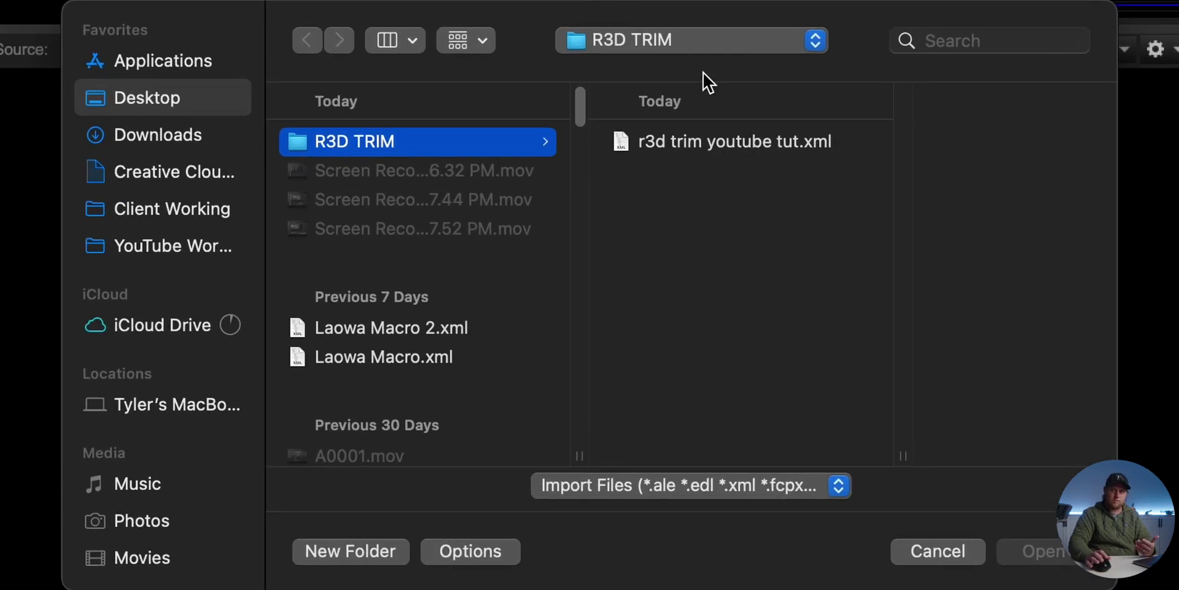
left_click(694, 140)
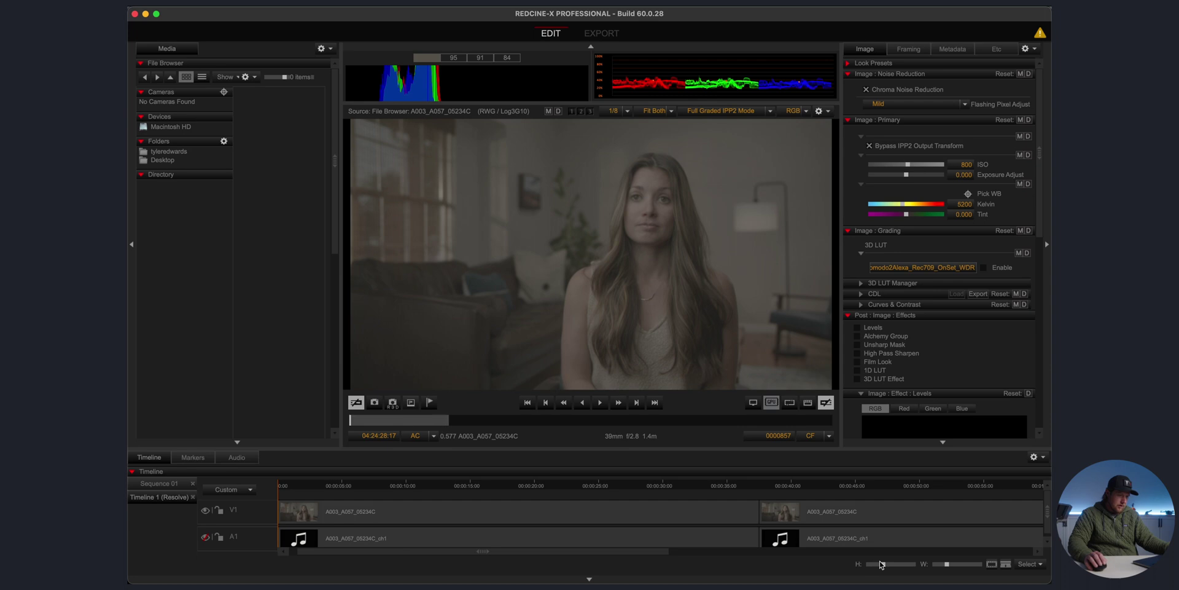
left_click_drag(946, 563, 944, 563)
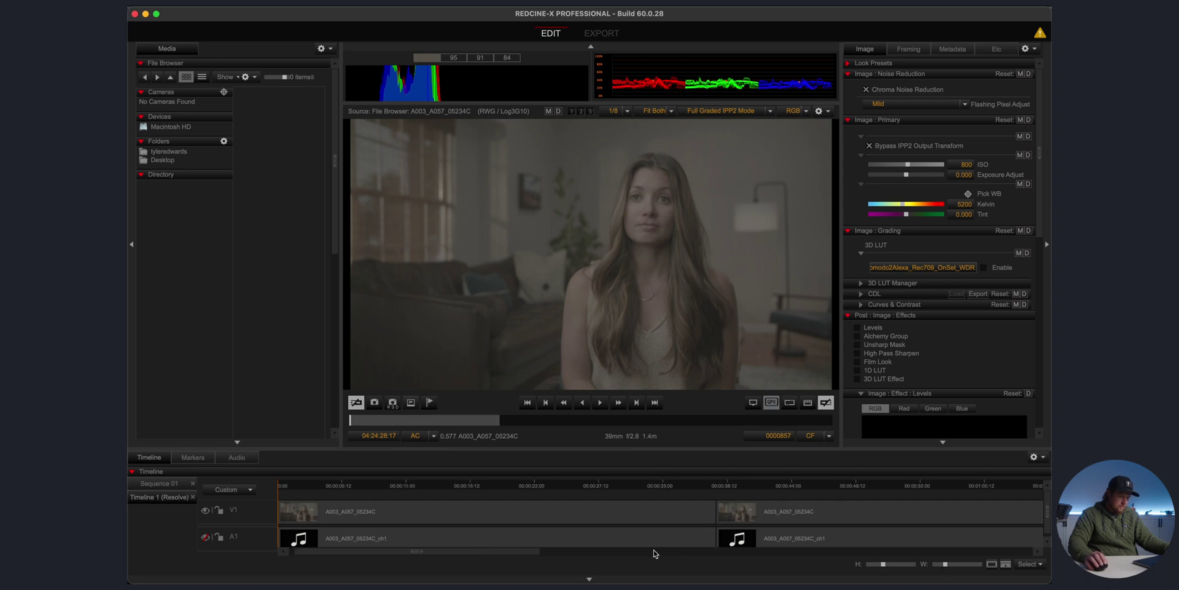
scroll(391, 545, "right", 3)
scroll(380, 549, "left", 4)
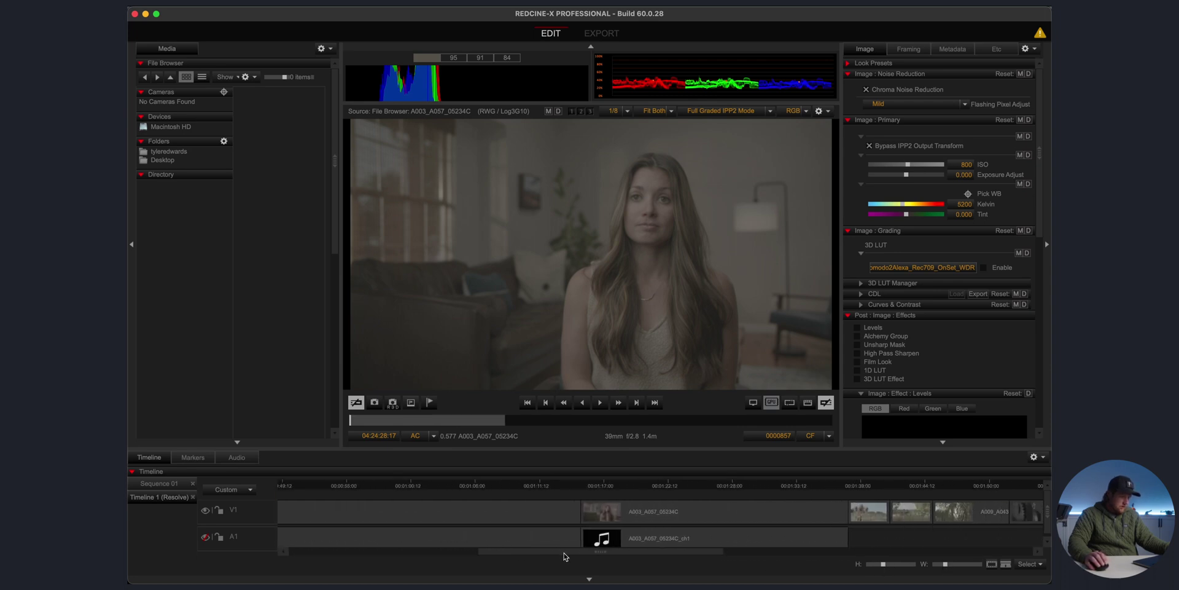
scroll(482, 551, "right", 15)
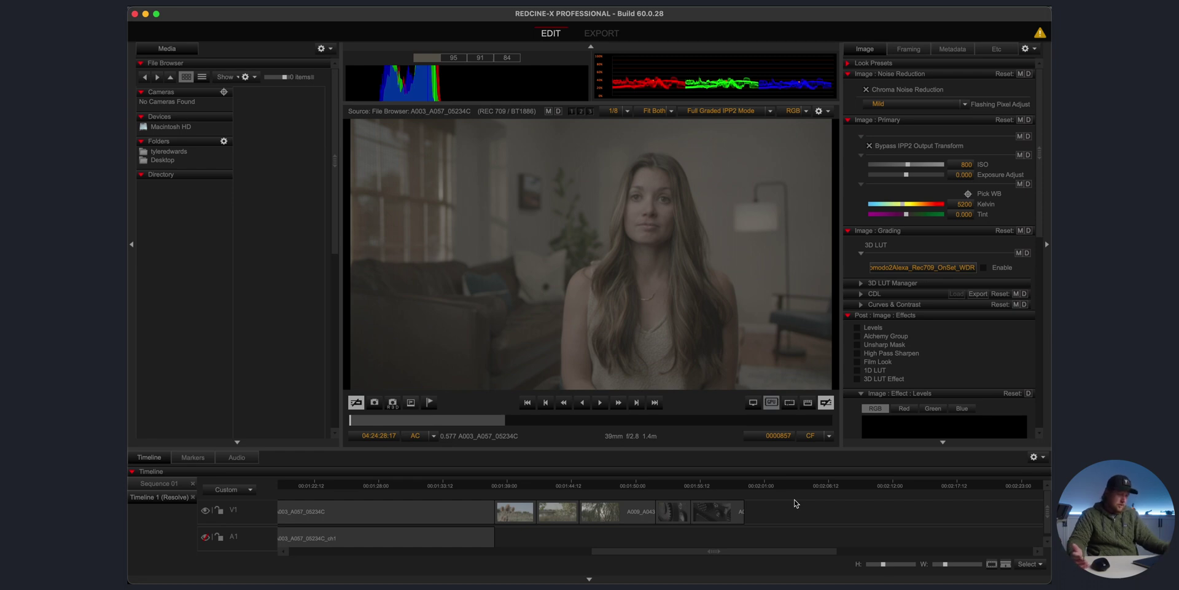
key("super+e")
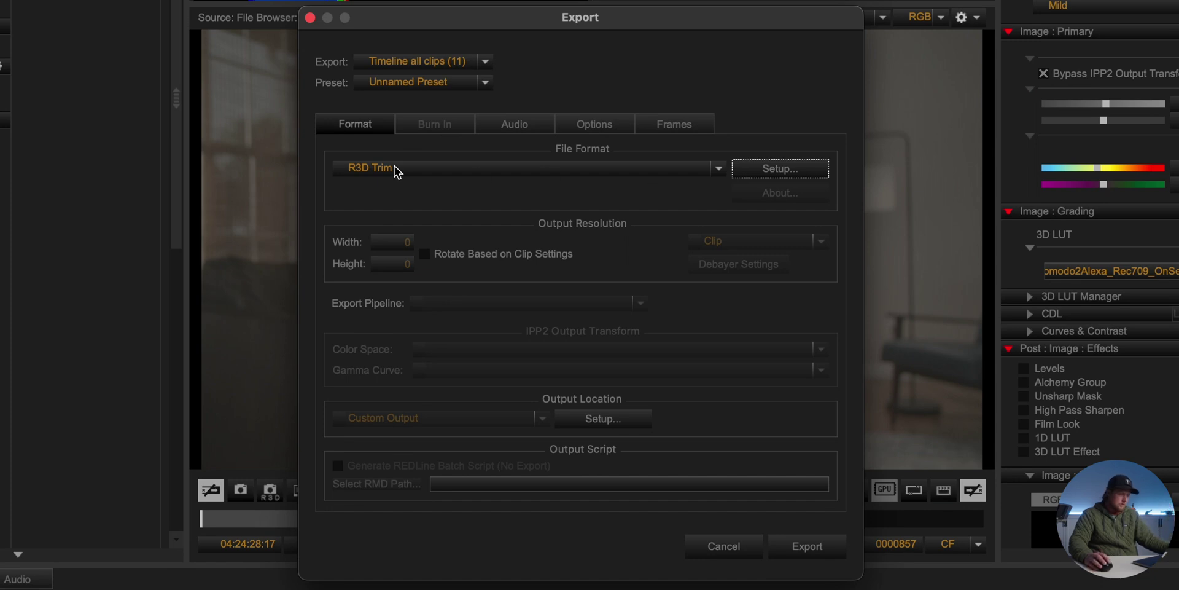
Keep R3D Trim as the output format and enable Save Camera Audio in its settings.
left_click(367, 168)
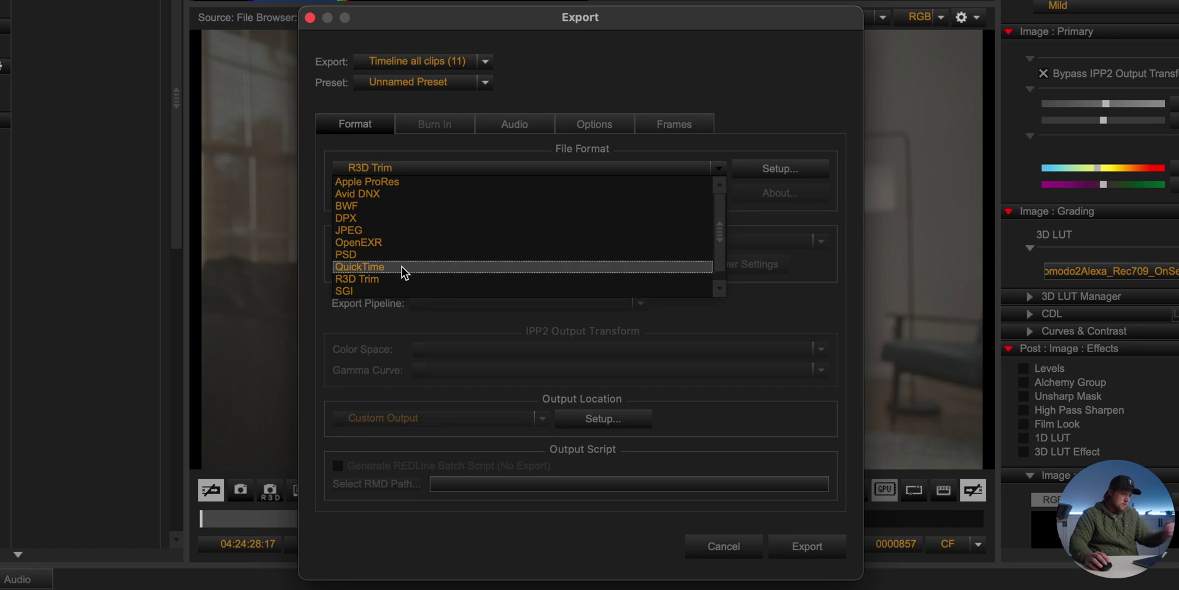
left_click(344, 277)
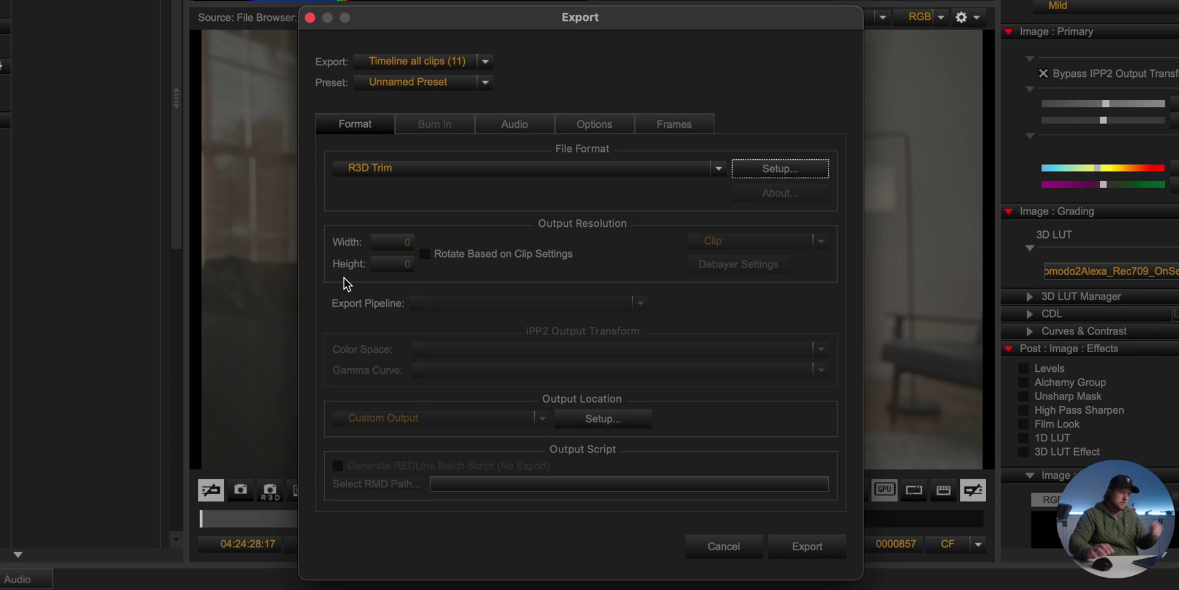
left_click(819, 173)
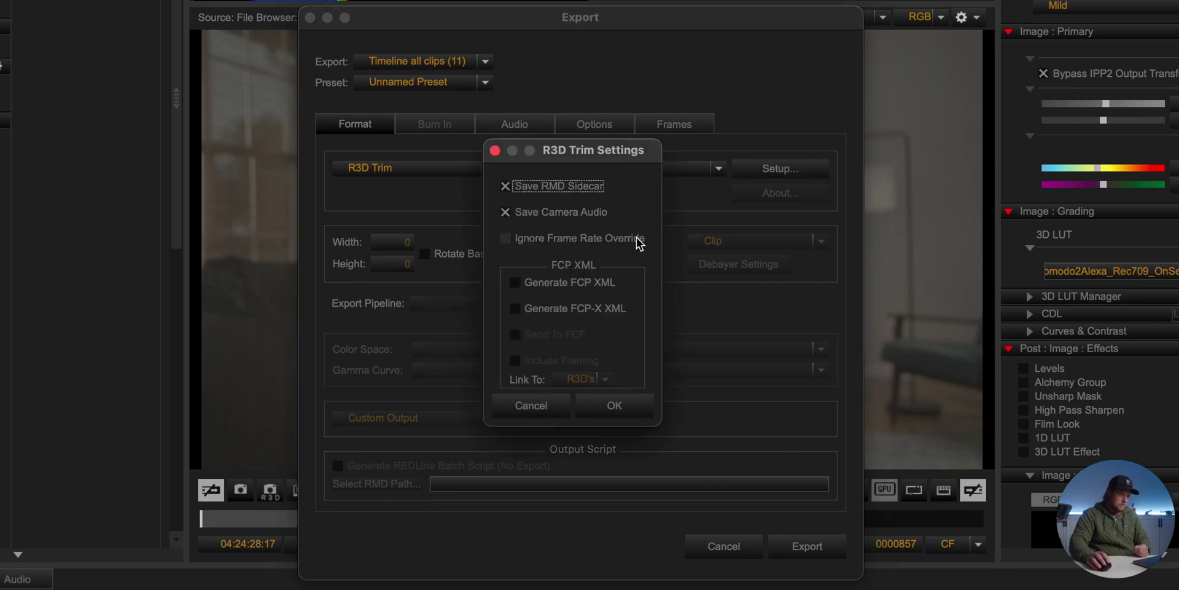
left_click(528, 214)
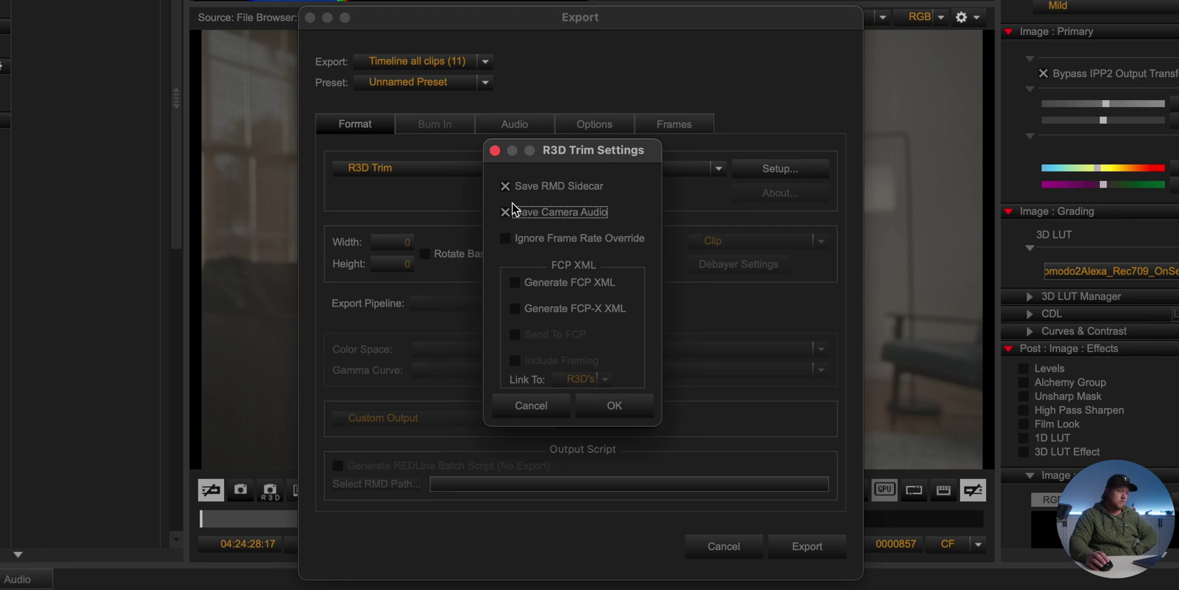
Confirm the trim settings and export into a new 'R3D TRIMS' folder inside R3D TRIM.
left_click(614, 406)
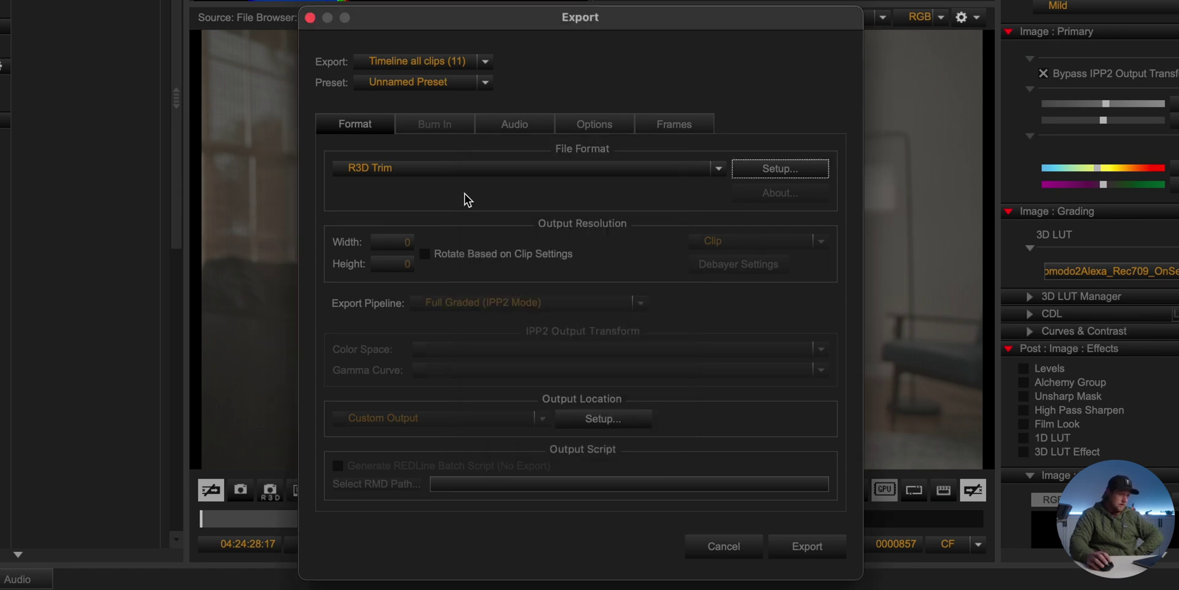
left_click(800, 548)
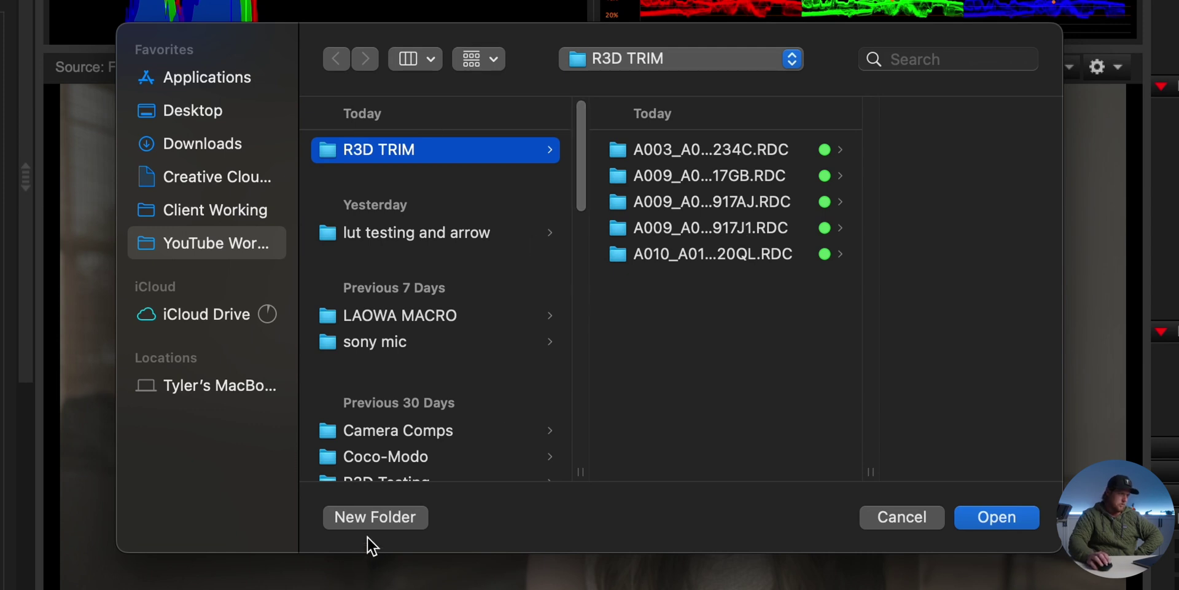
left_click(382, 517)
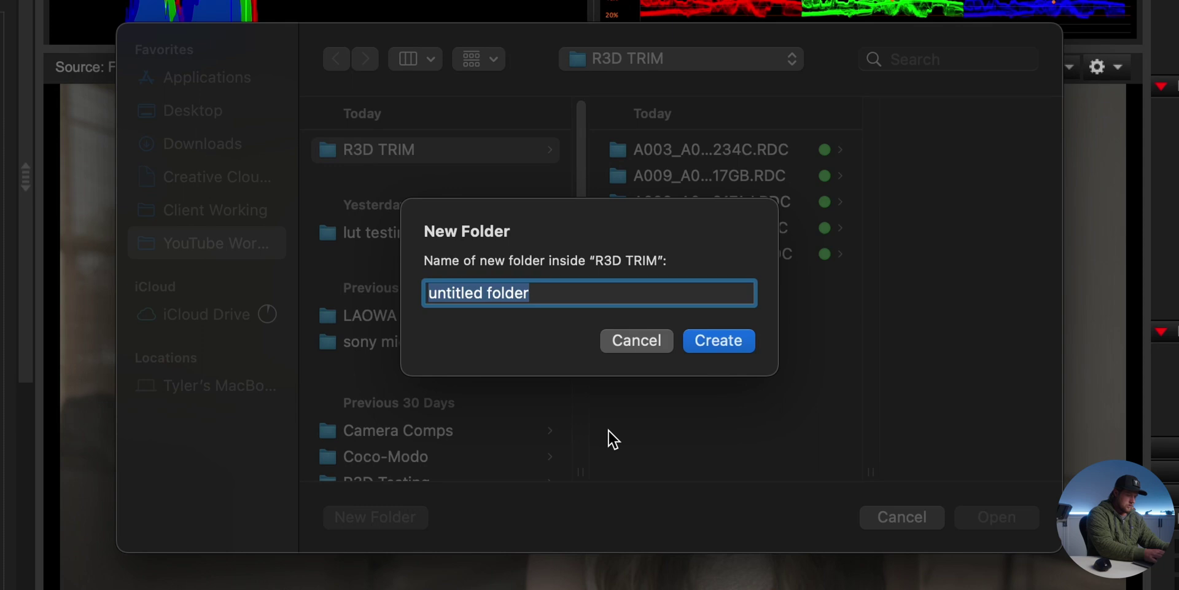
type("R#D TRIMS")
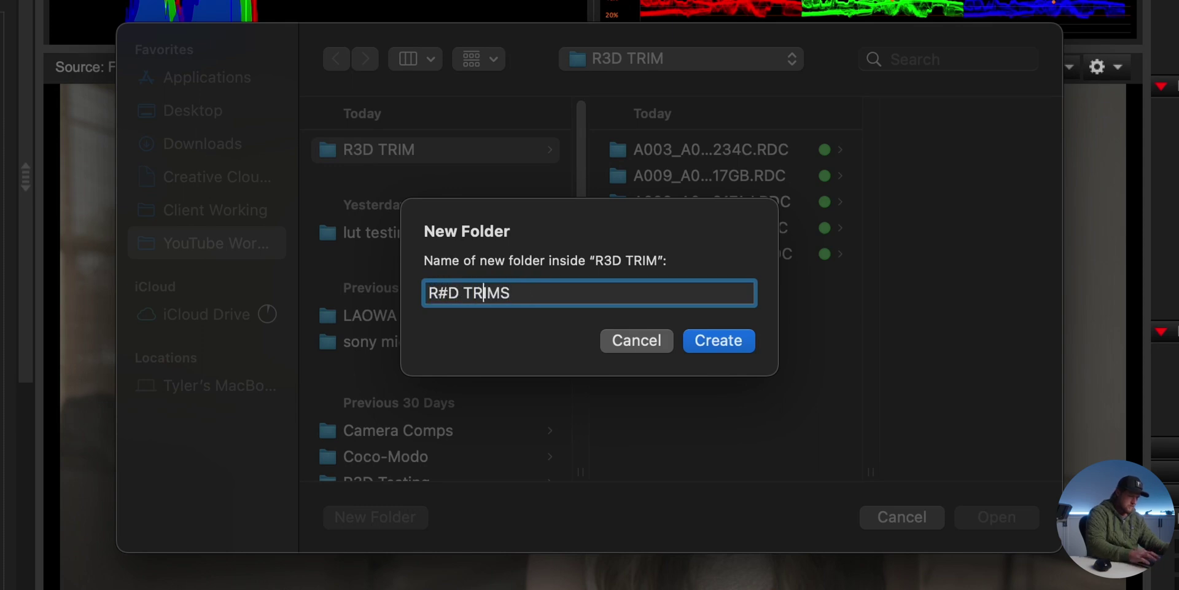
key("Left")
key("Left")
key("Left")
key("Left")
key("BackSpace")
type("3")
key("Return")
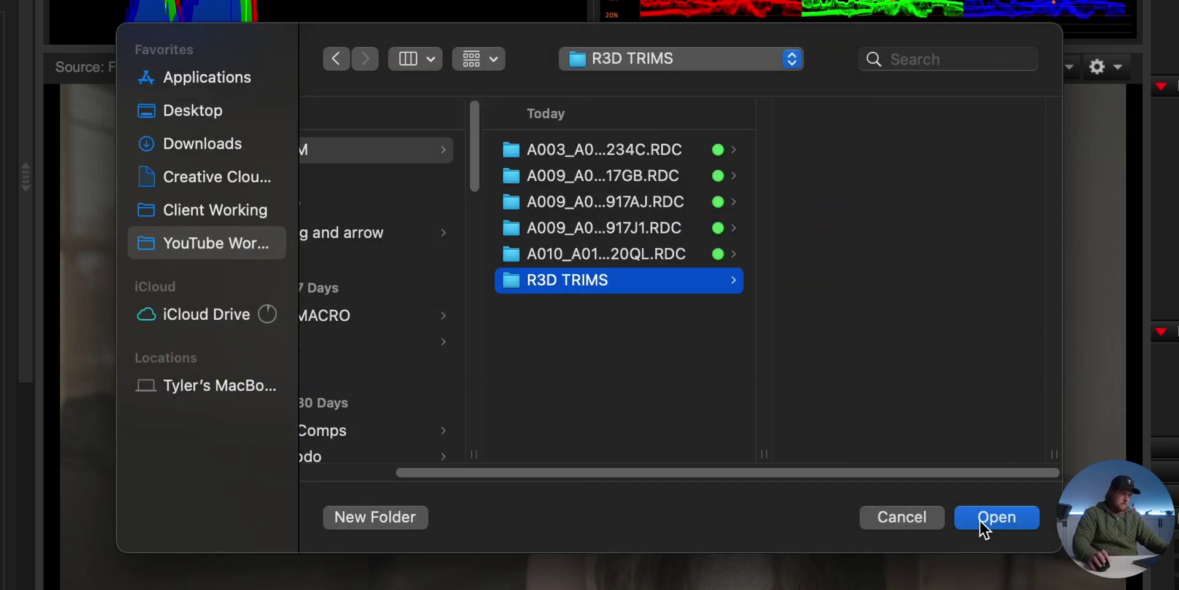
left_click(978, 519)
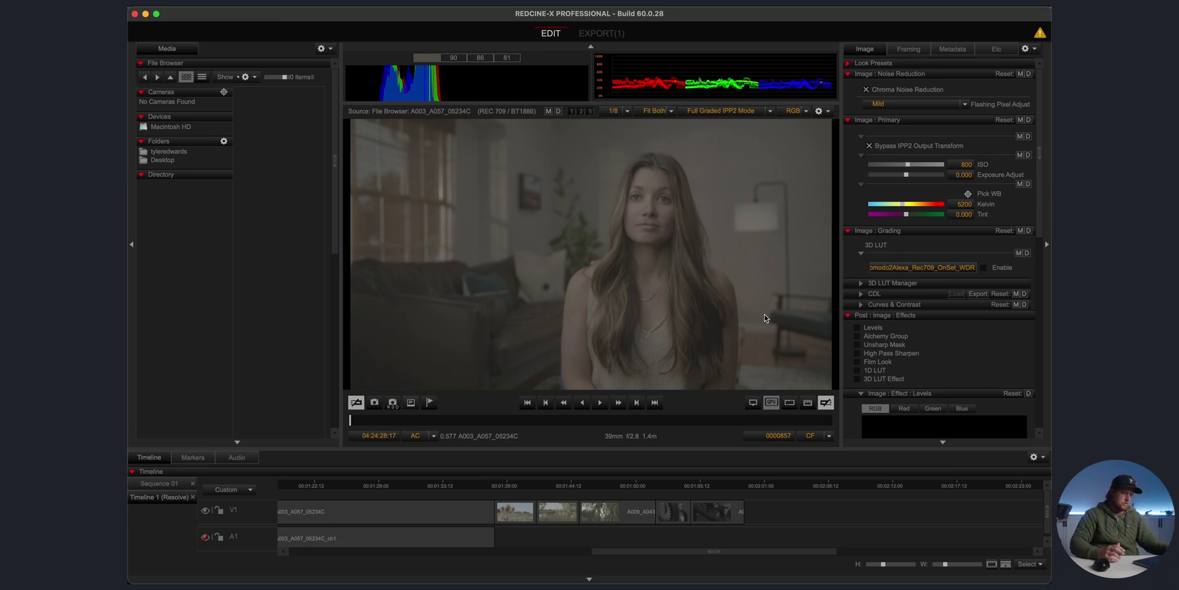
In Finder, open R3D TRIMS and select all eight exported .RDC folders.
key("super+Tab")
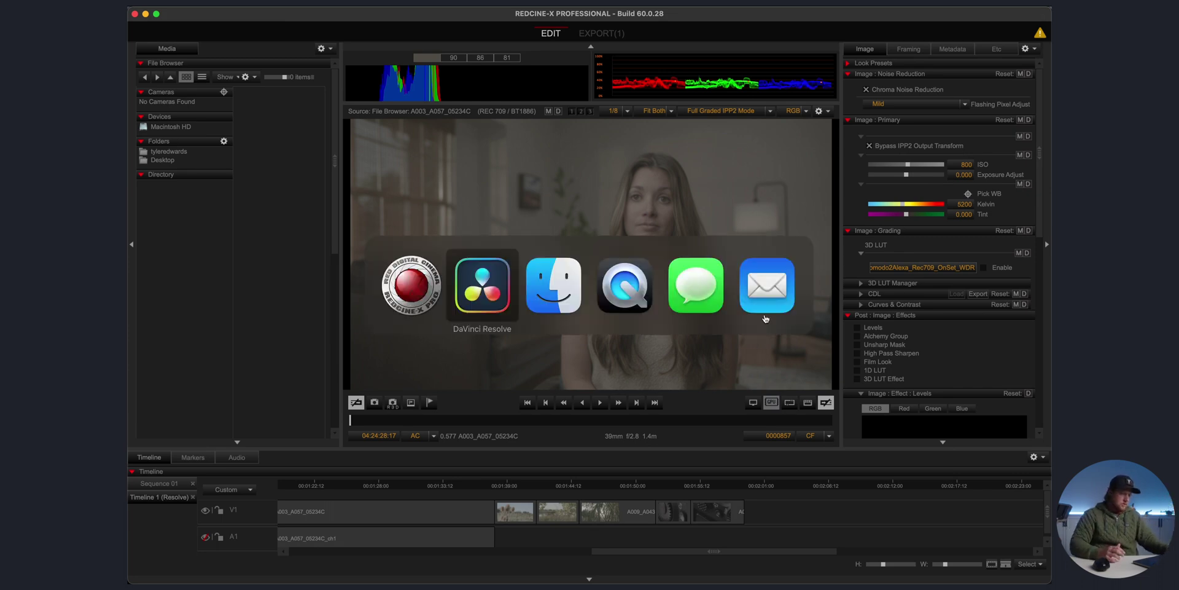
key("super+Tab")
left_click(355, 149)
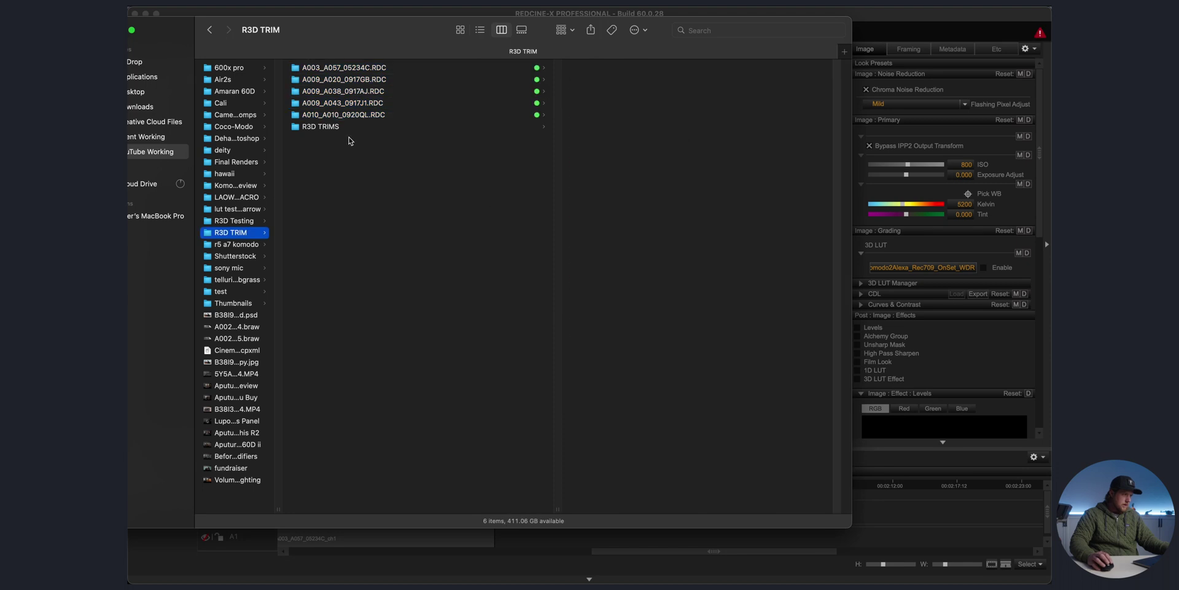
left_click(356, 134)
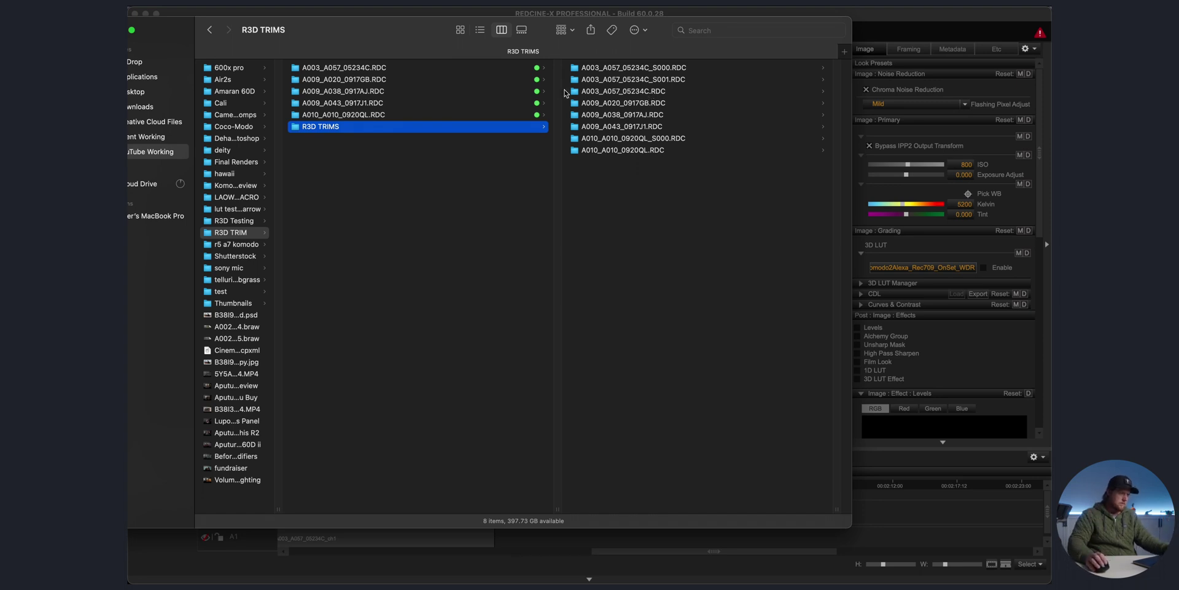
left_click(635, 196)
key("super+a")
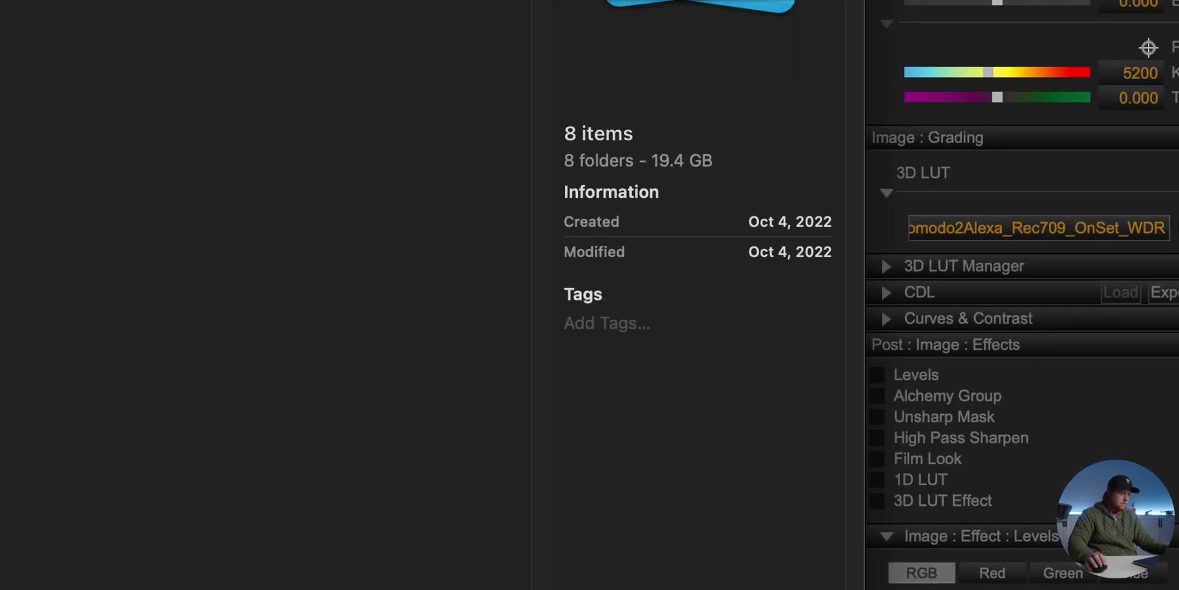
scroll(522, 510, "left", 3)
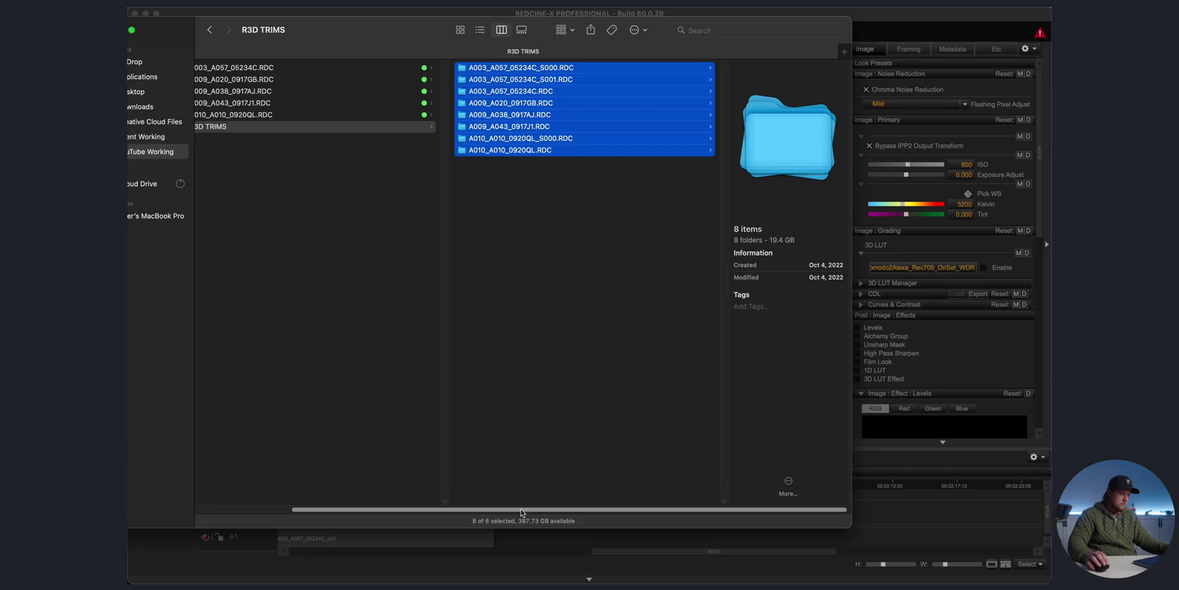
Compare them with the five original .RDC folders, then return to DaVinci Resolve.
left_click(379, 114)
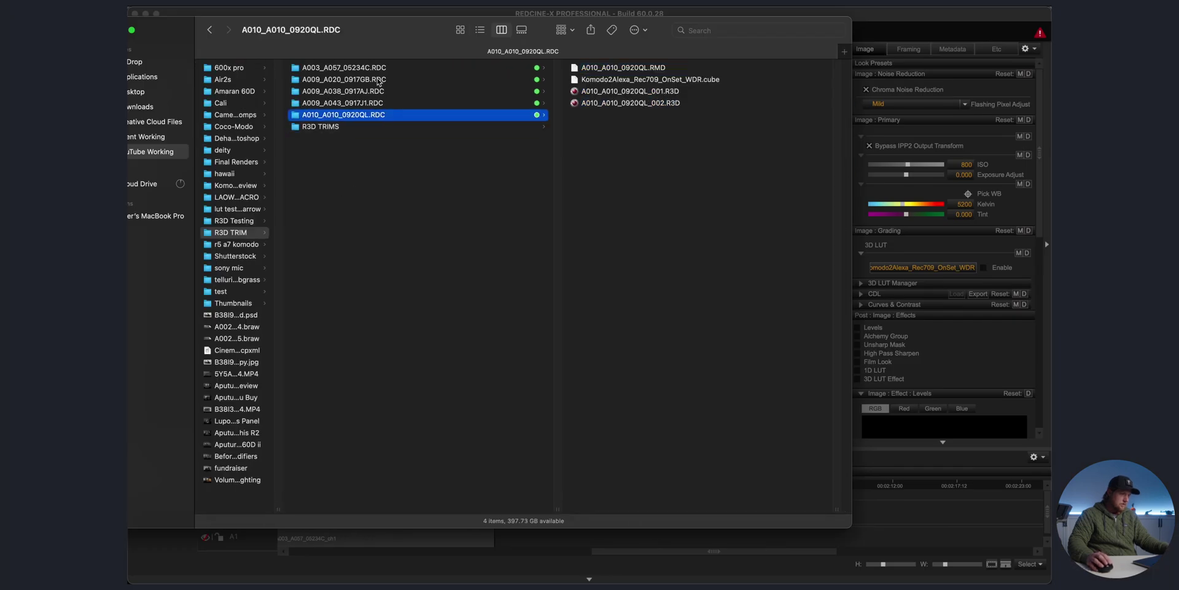
left_click(377, 69, "shift")
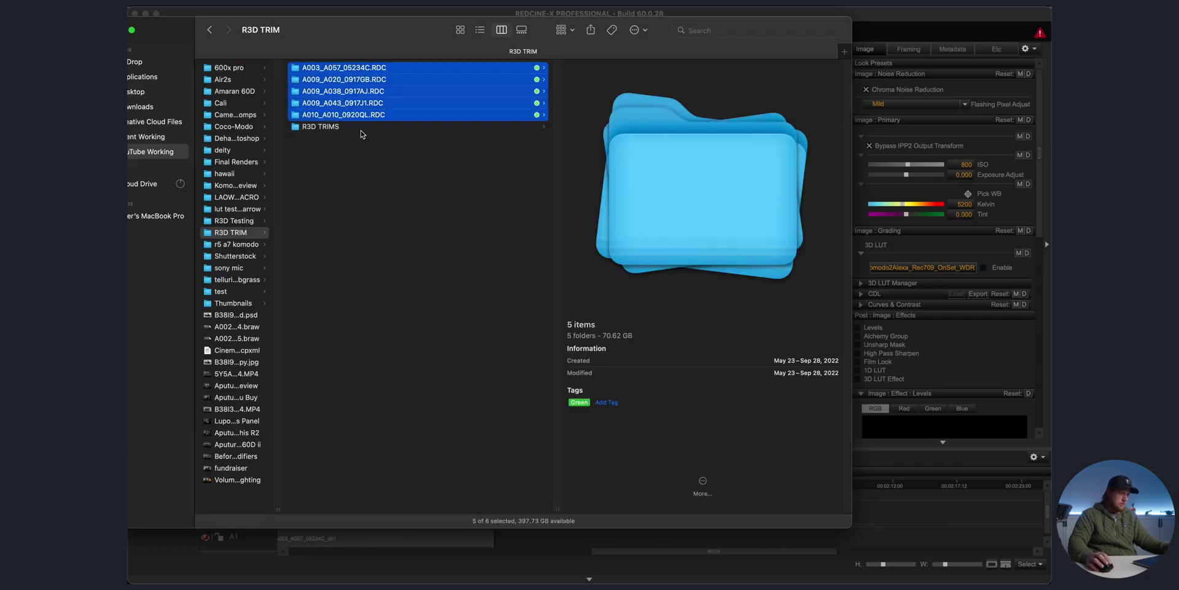
left_click(359, 127)
scroll(359, 129, "right", 2)
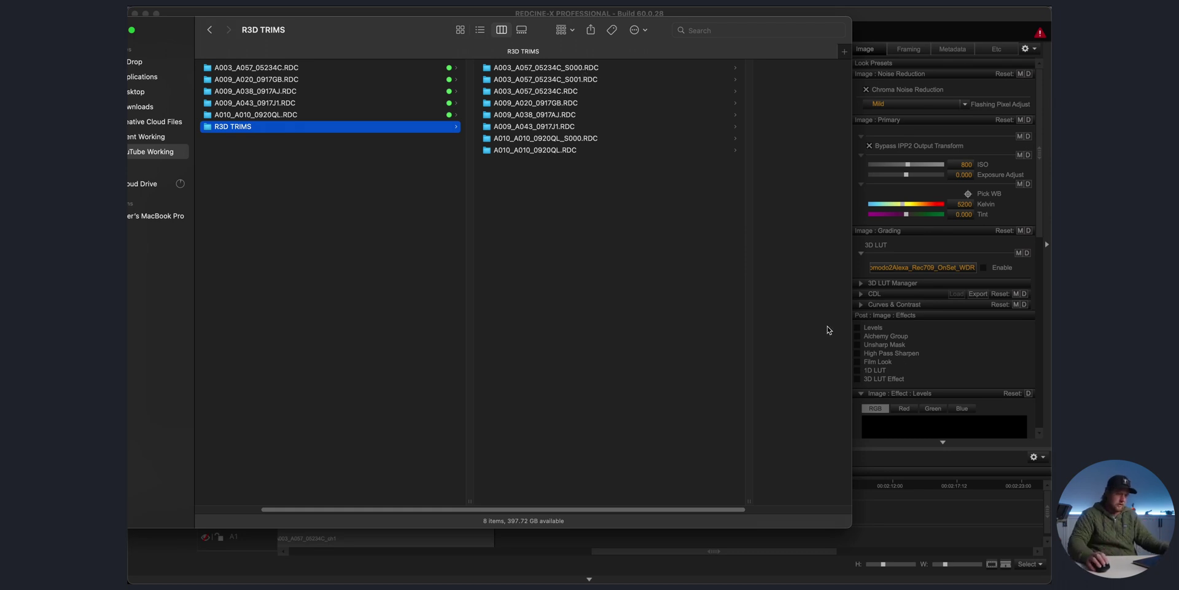
key("super+Tab")
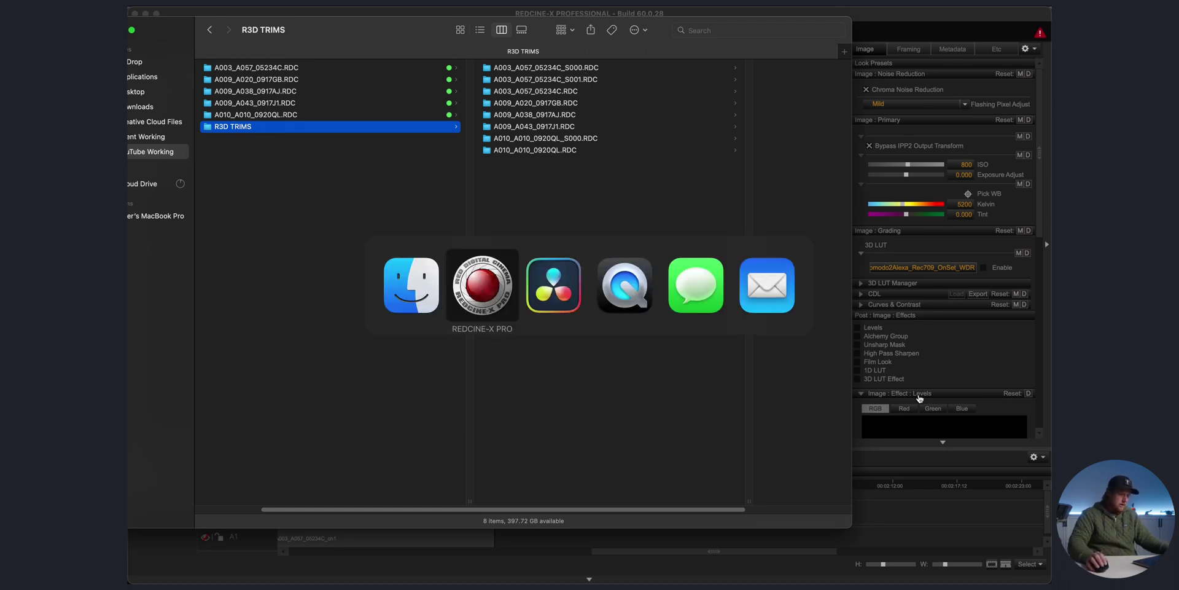
key("super+Tab")
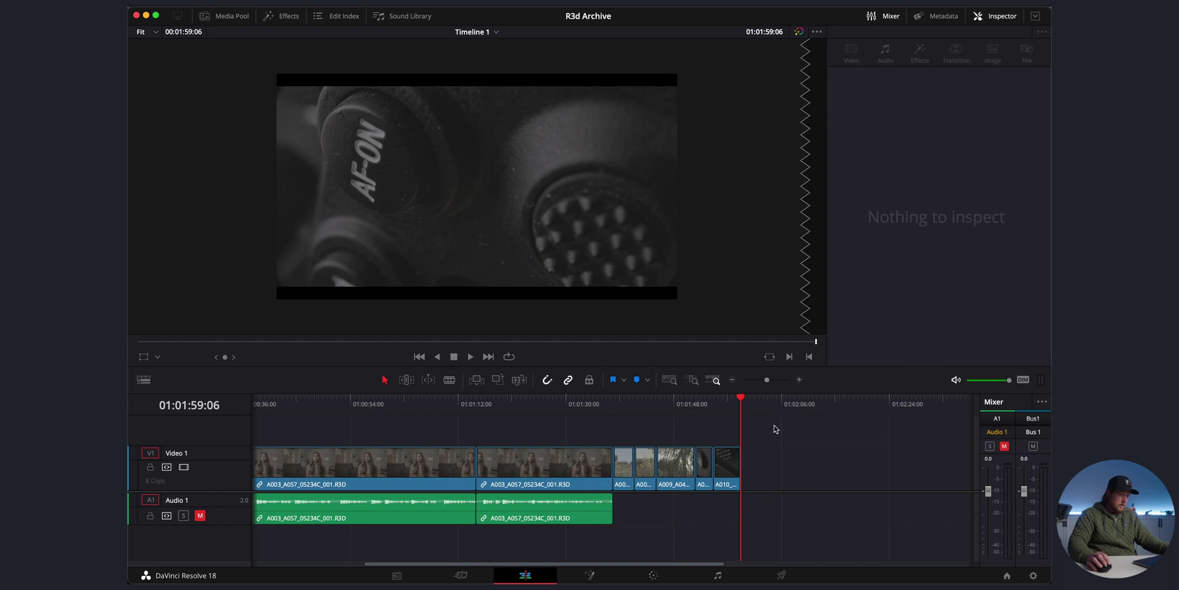
Drag the eight exported .RDC folders from R3D TRIMS onto Timeline 1 after the originals.
left_click_drag(737, 407, 746, 453)
key("super+Tab")
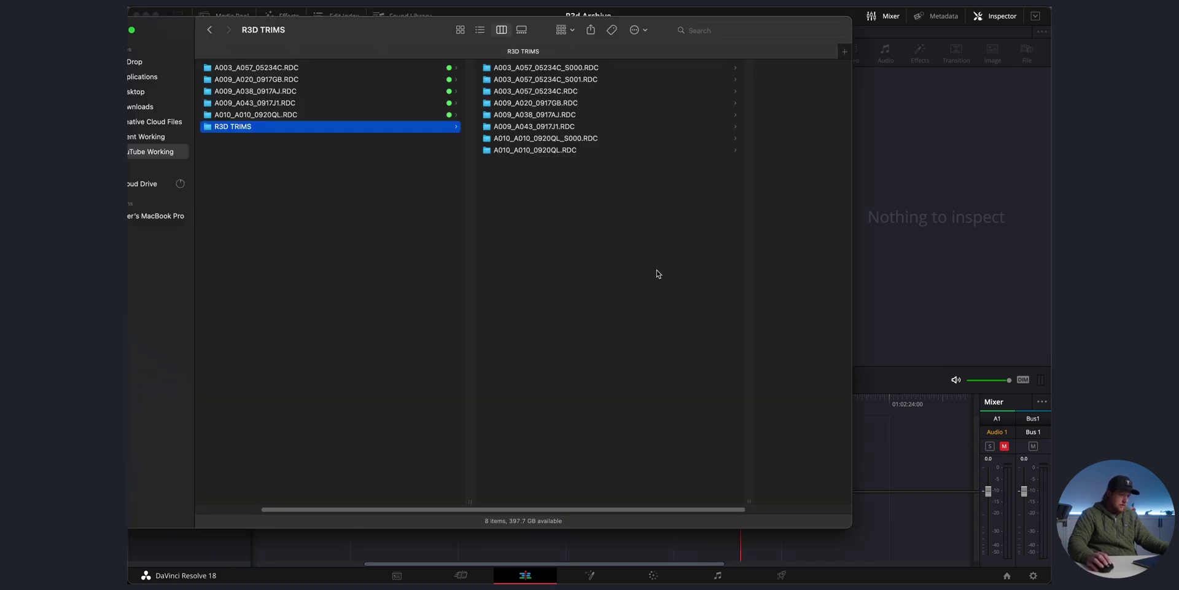
left_click(657, 273)
key("super+a")
left_click_drag(543, 102, 915, 485)
Scrub through the new clips to the thistle shot and bring up the Color page.
left_click_drag(588, 408, 624, 412)
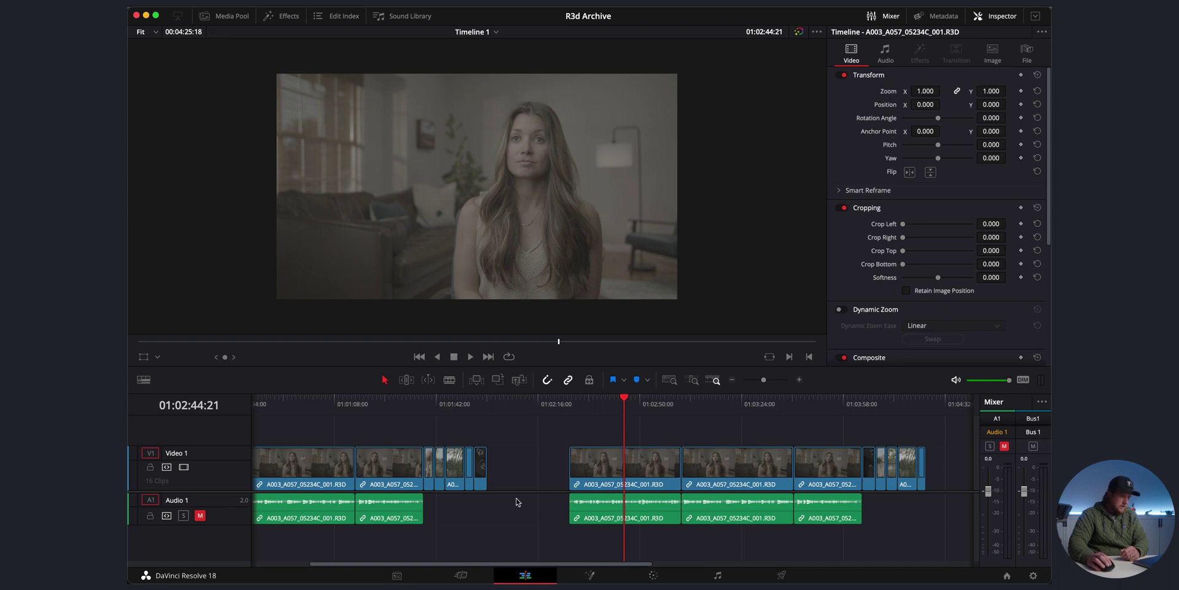
scroll(516, 502, "left", 5)
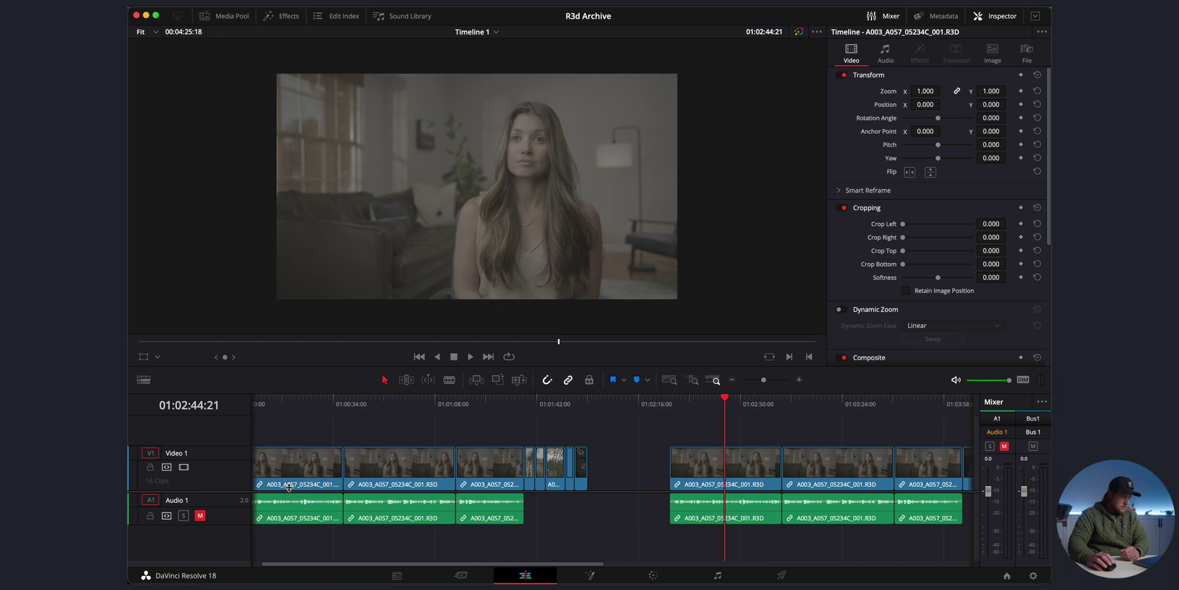
scroll(716, 474, "right", 8)
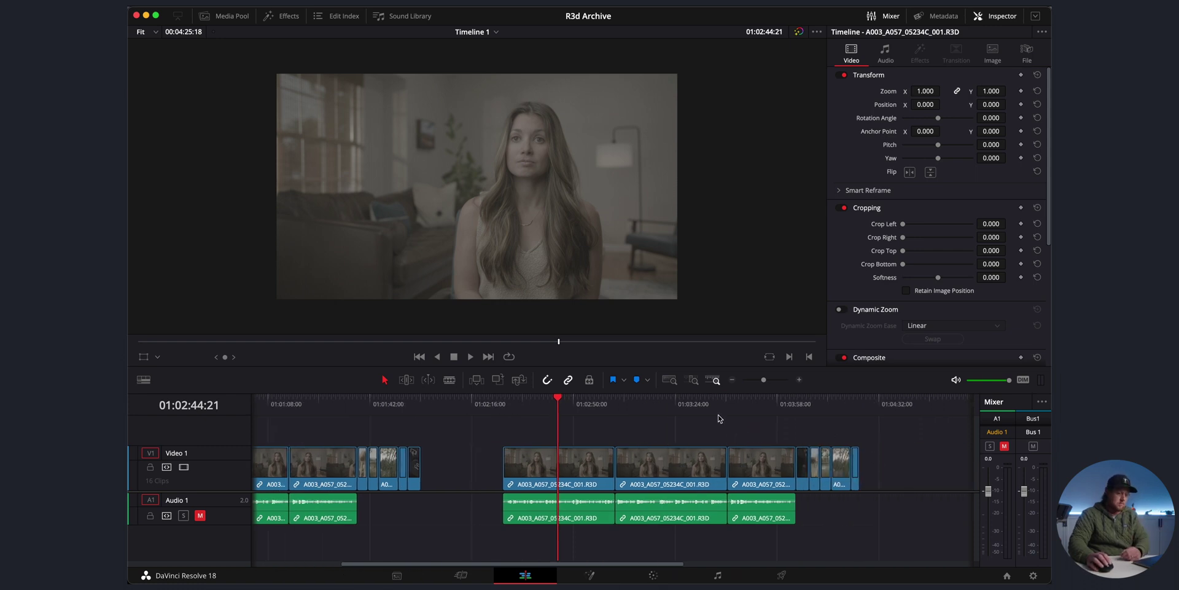
left_click_drag(719, 406, 809, 406)
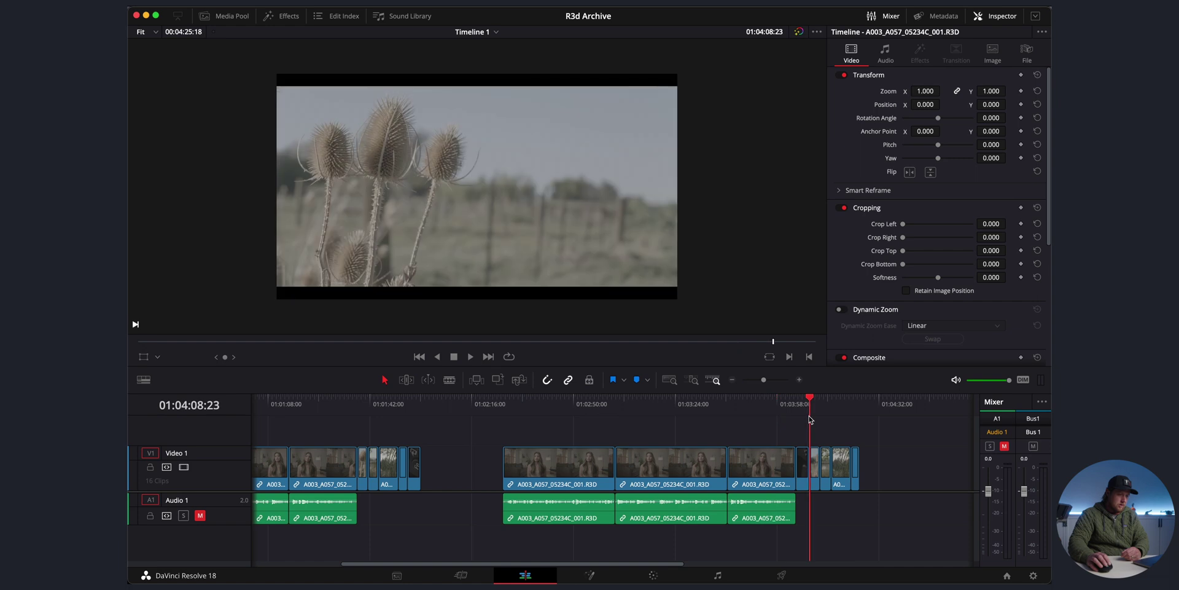
left_click(653, 575)
Decode the thistle clip at Full res. premium using its own Clip settings.
left_click(223, 424)
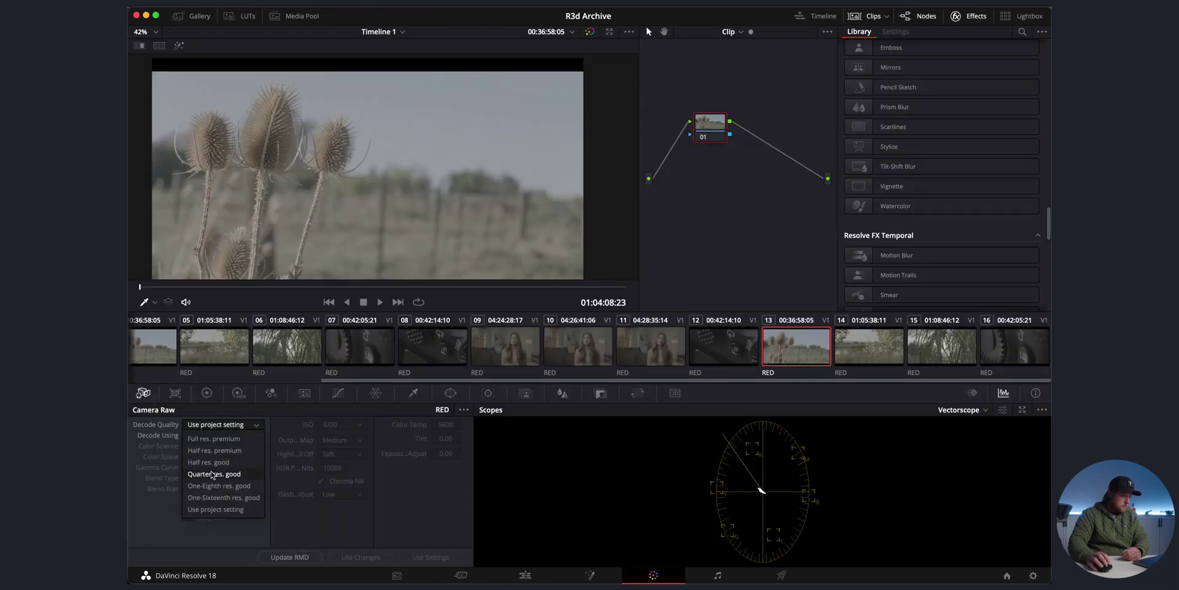
left_click(208, 443)
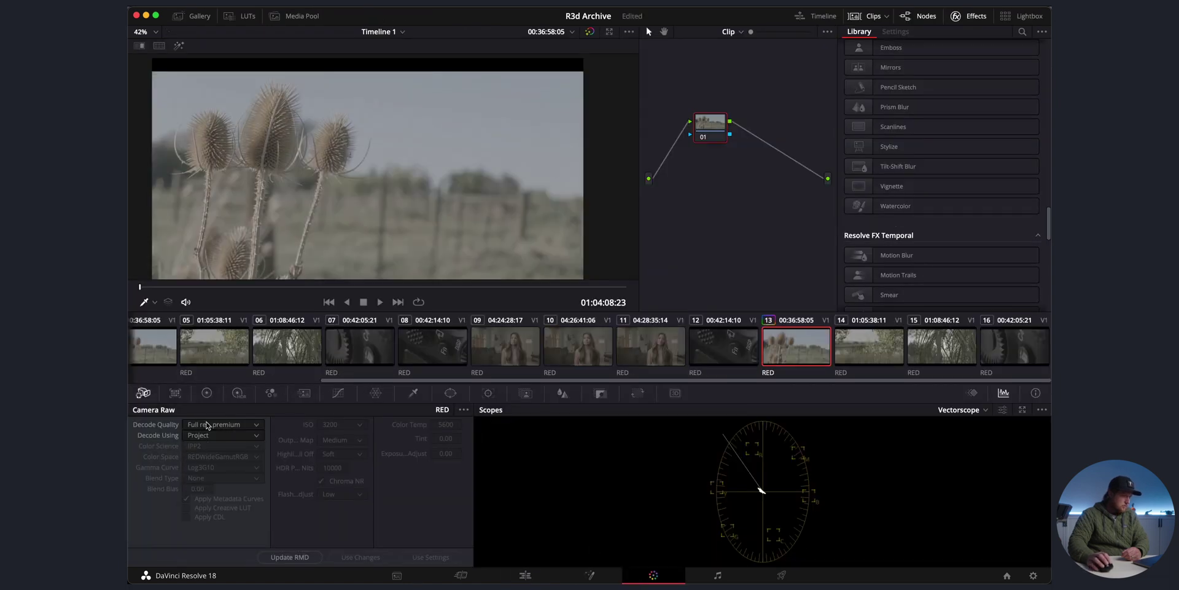
left_click(207, 435)
left_click(200, 492)
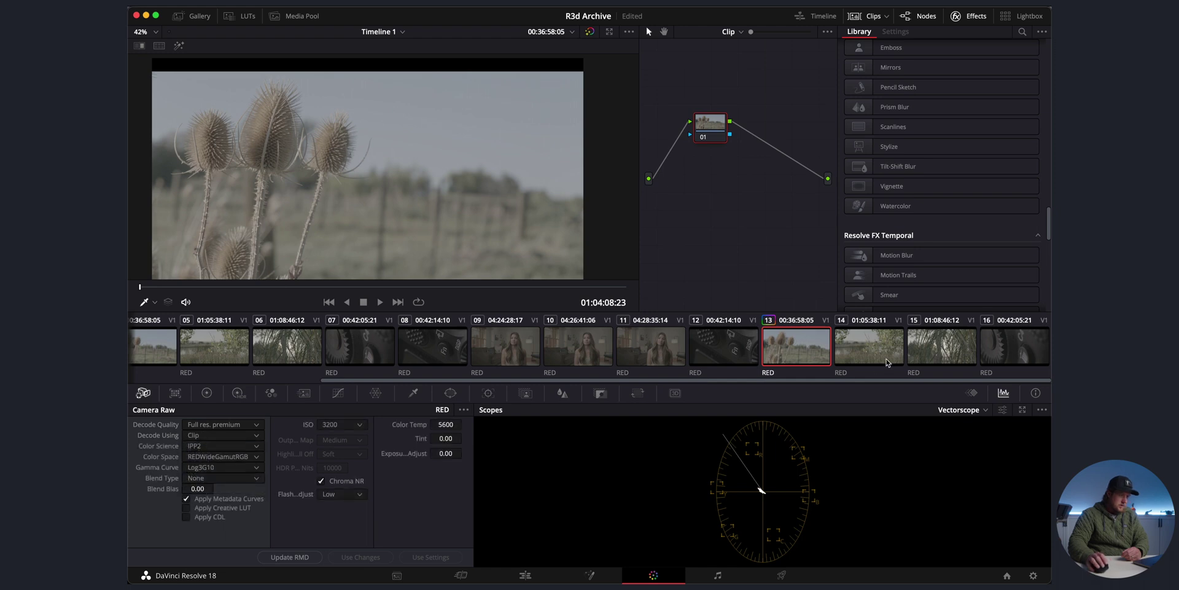
Set camera-gear clip 16 to Full res. premium, Clip decoding and BT.1886 gamma.
left_click(1023, 343)
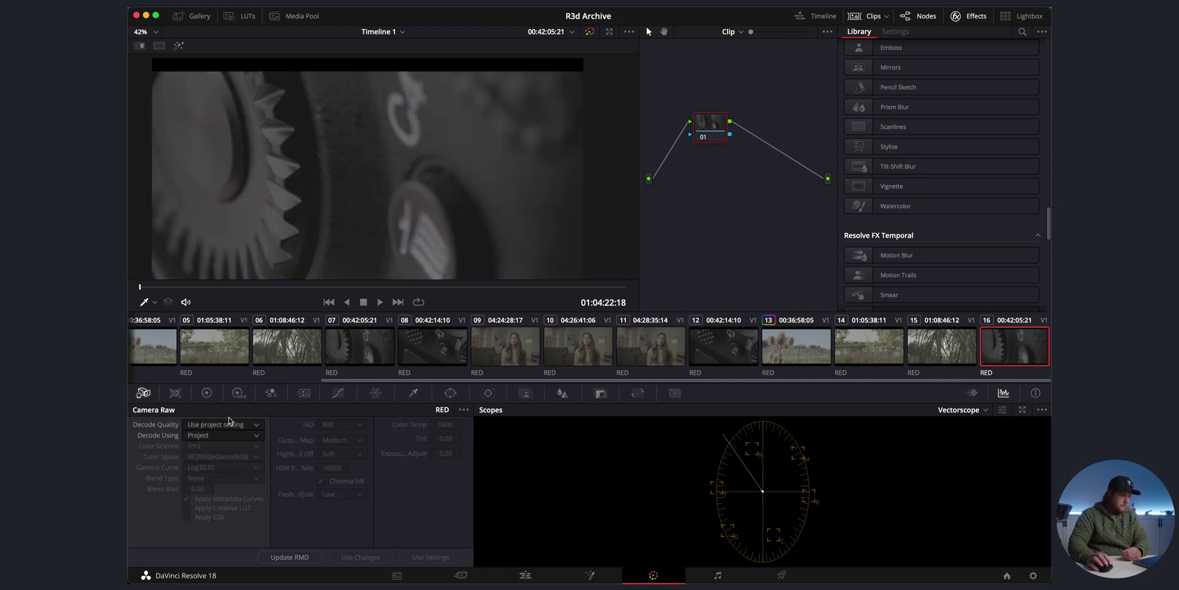
left_click(223, 424)
left_click(203, 438)
left_click(207, 436)
left_click(197, 484)
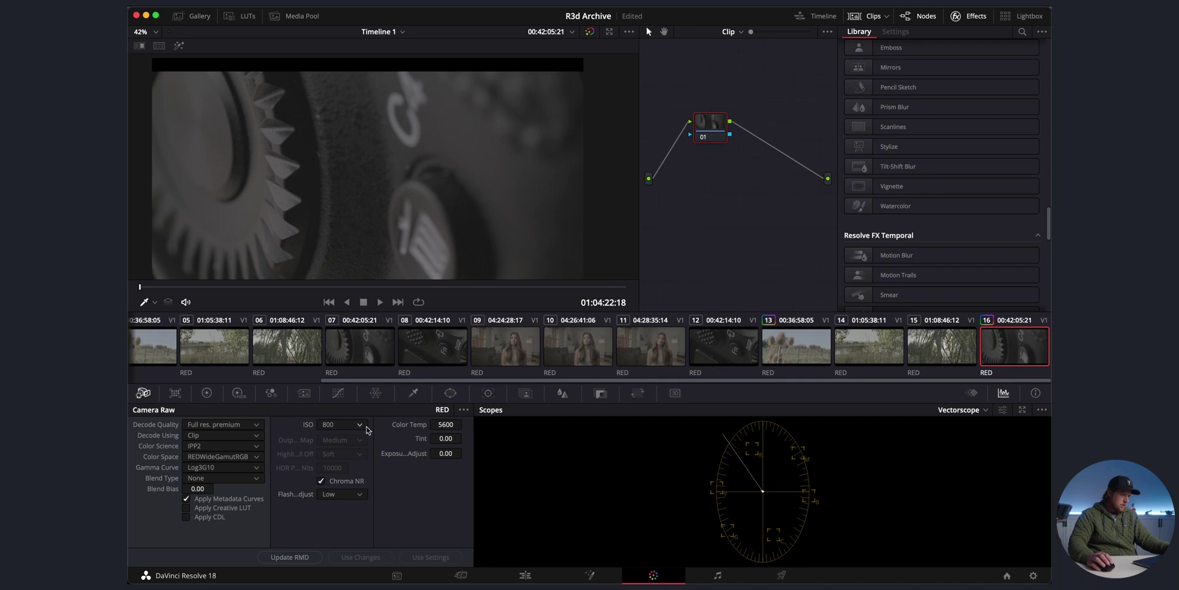
left_click(210, 469)
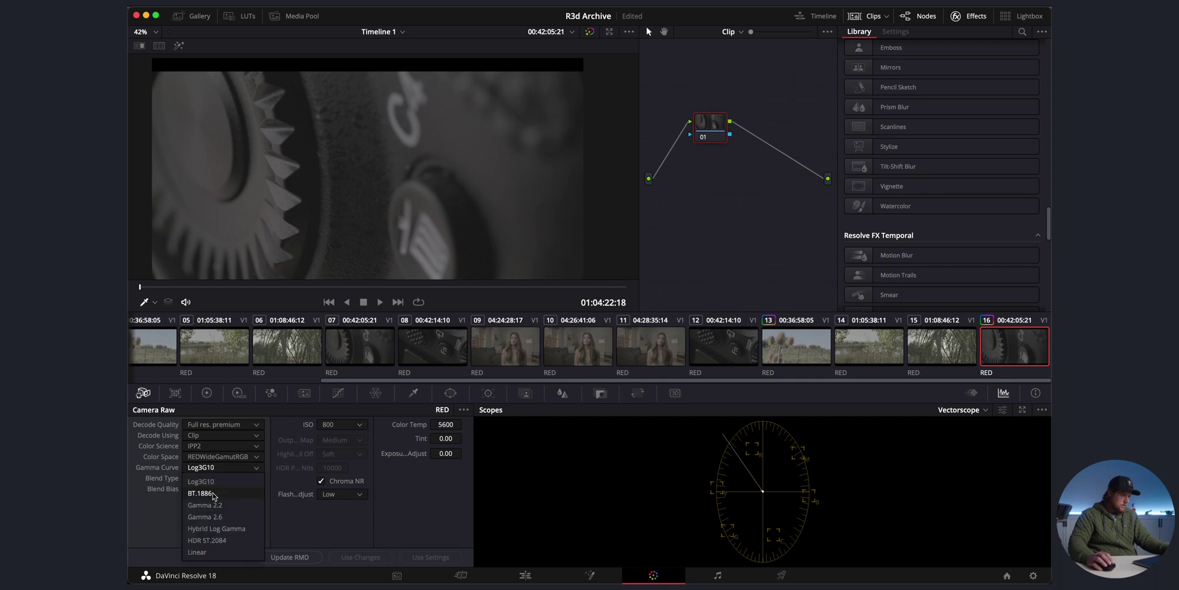
left_click(213, 493)
left_click(325, 286)
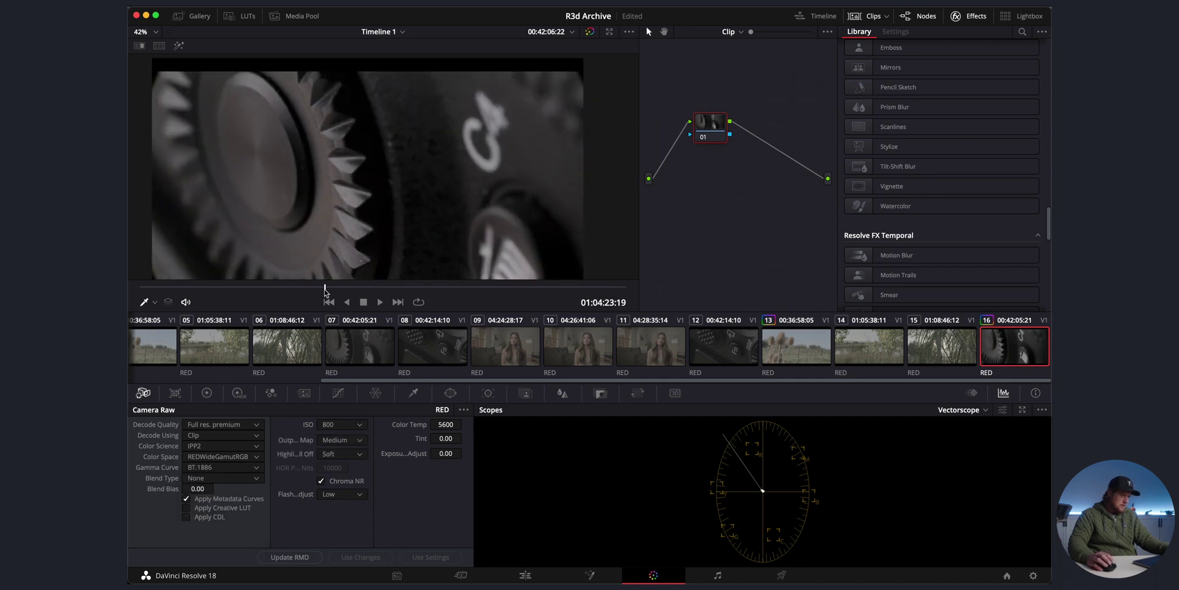
left_click_drag(325, 287, 428, 287)
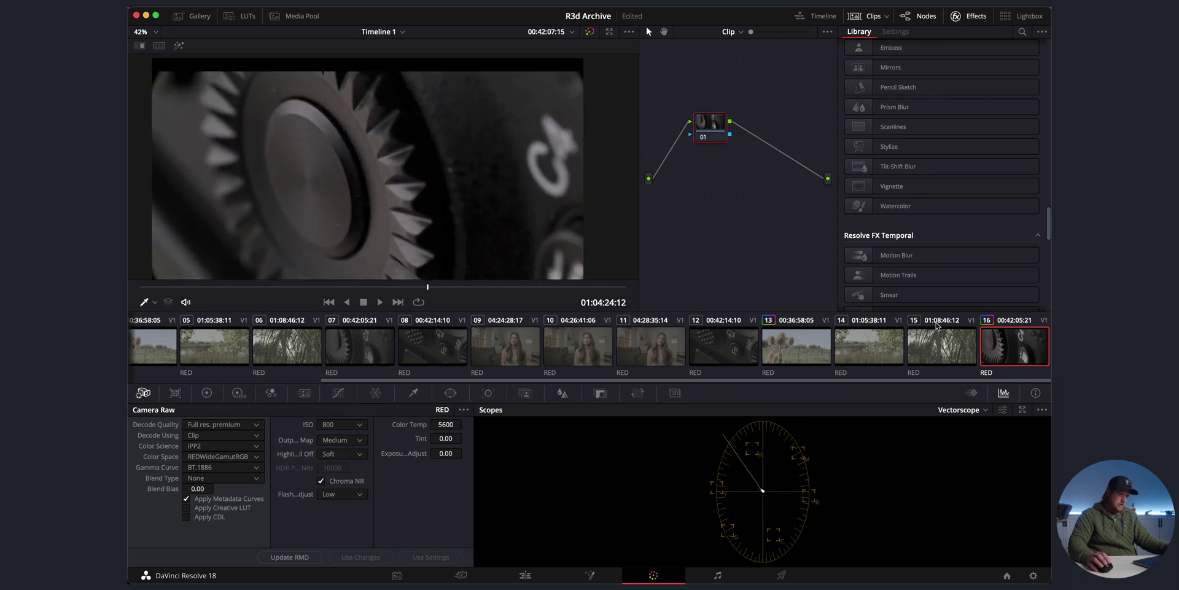